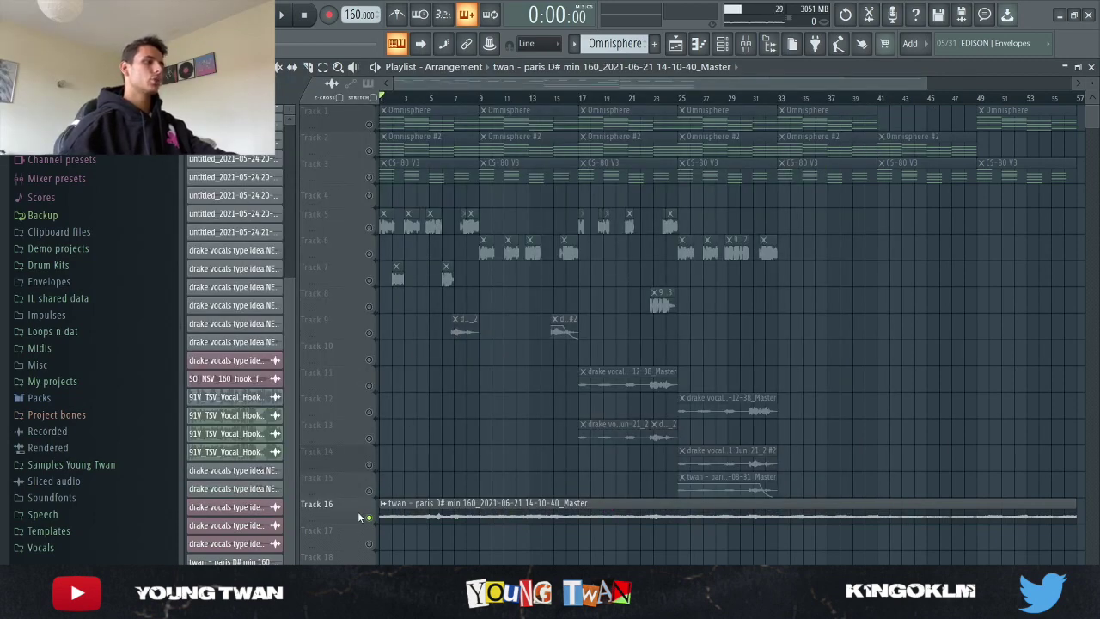
- Solo Track 1 in the playlist and inspect the Omnisphere channel's patch and its chord notes in the piano roll
{"action": "left_click", "coordinate": [373, 125]}
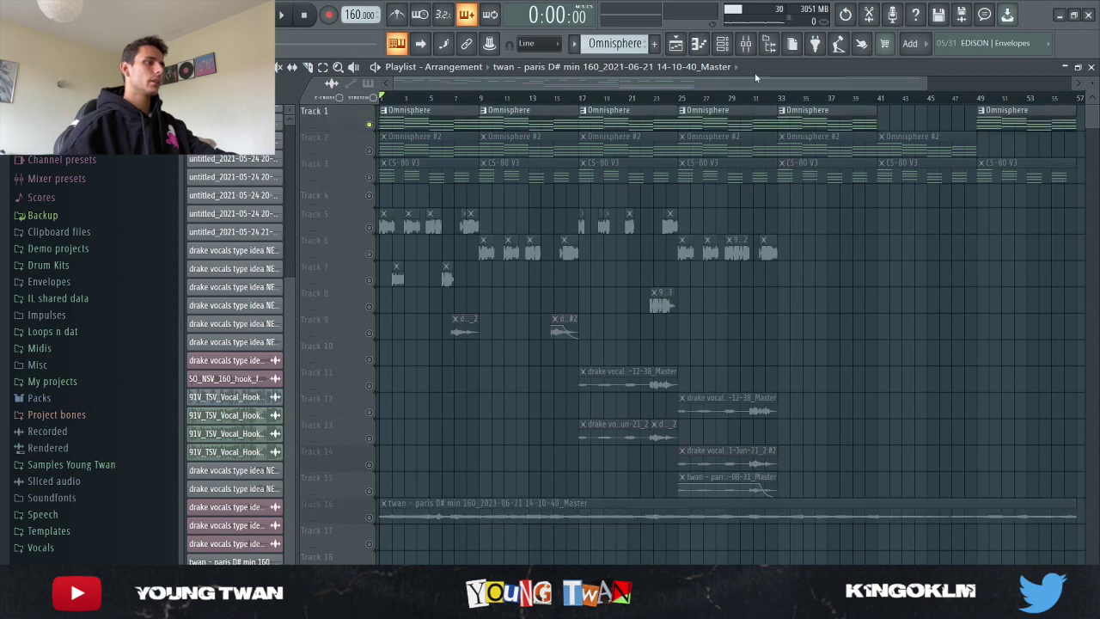
{"action": "left_click", "coordinate": [724, 48]}
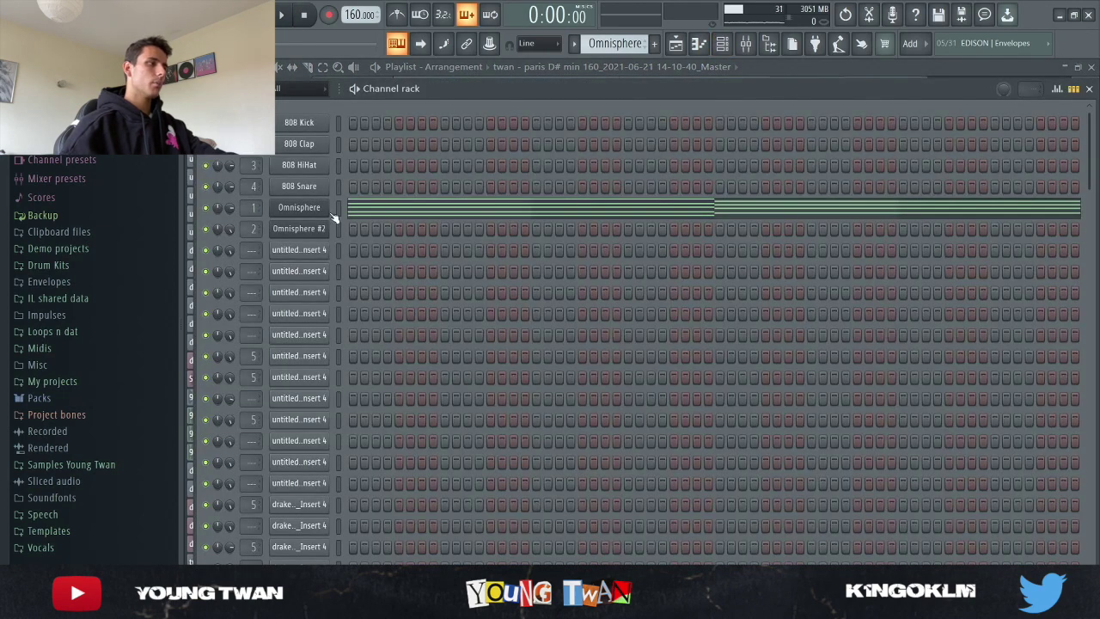
{"action": "left_click", "coordinate": [300, 208]}
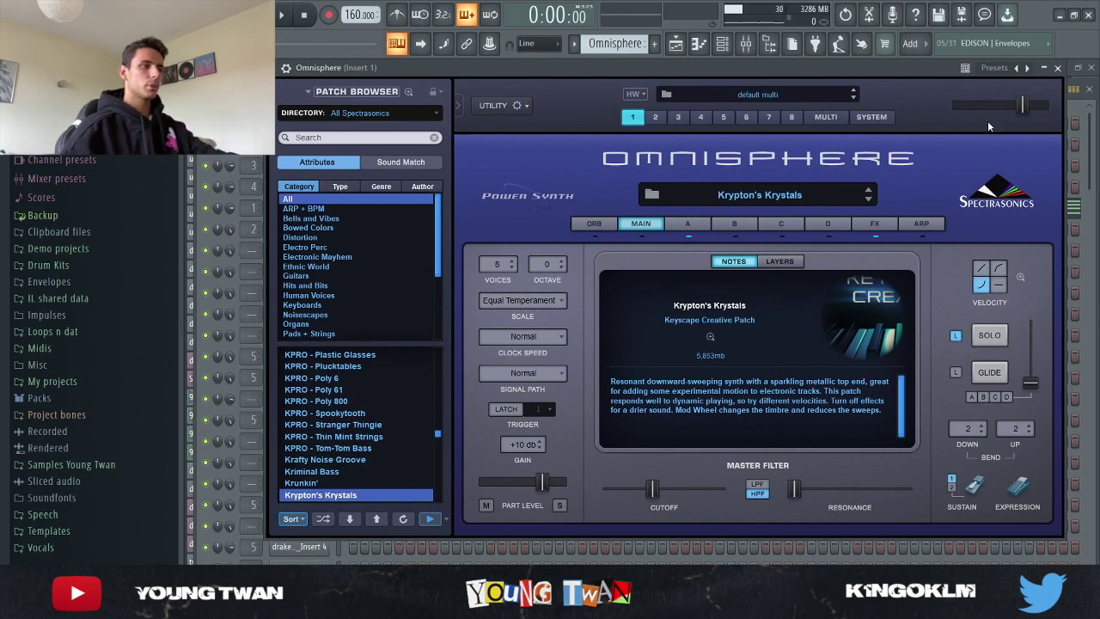
{"action": "left_click", "coordinate": [1058, 68]}
{"action": "left_click", "coordinate": [374, 211]}
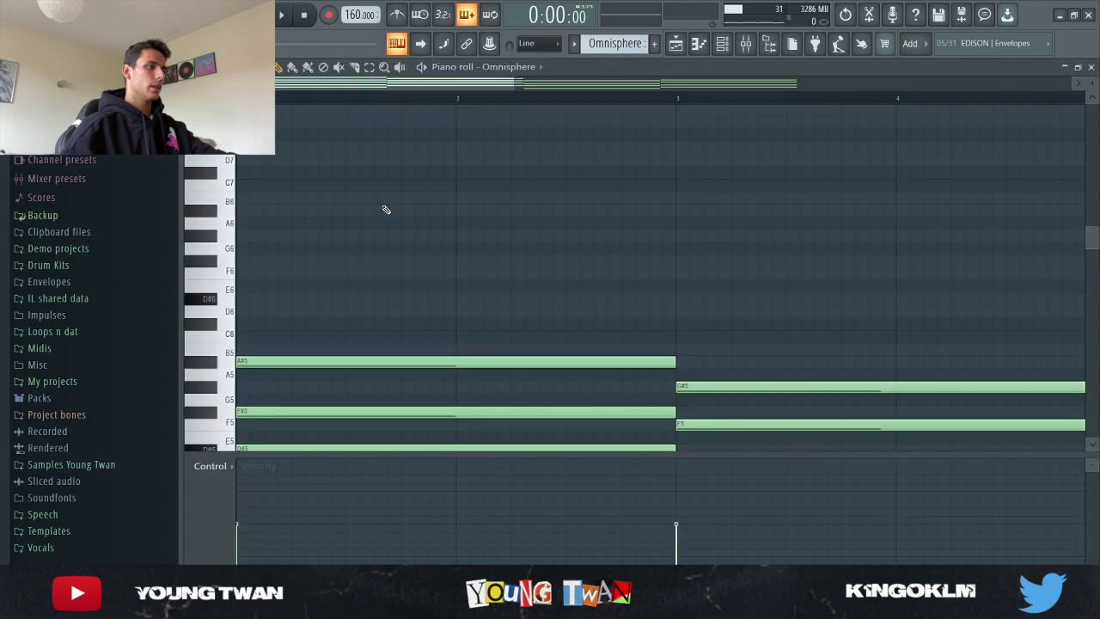
{"action": "scroll", "coordinate": [587, 397], "scroll_direction": "down", "scroll_amount": 6}
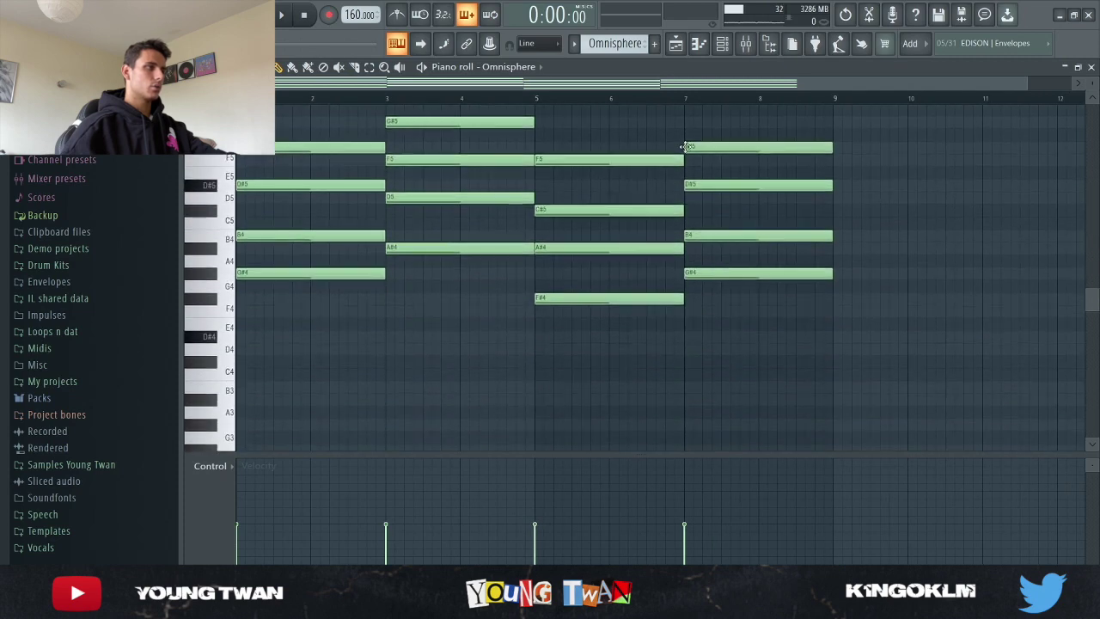
- Bypass the effects on mixer Insert 1 and play the Omnisphere chords dry
{"action": "left_click", "coordinate": [723, 43]}
{"action": "left_click", "coordinate": [744, 45]}
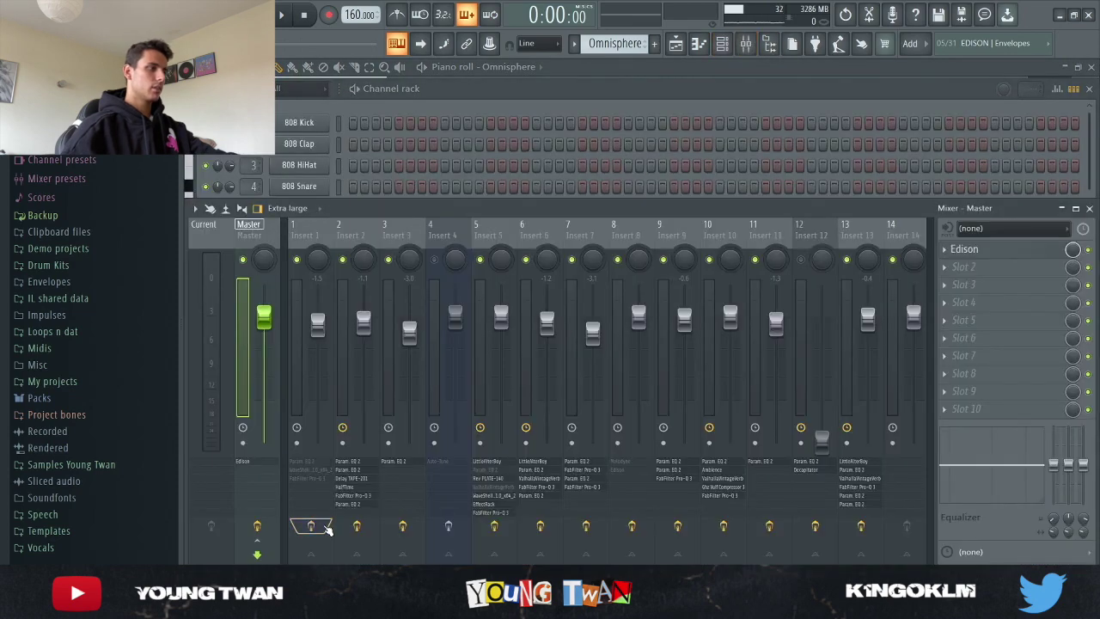
{"action": "left_click", "coordinate": [592, 98]}
{"action": "left_click", "coordinate": [553, 213]}
{"action": "key", "text": "space"}
{"action": "scroll", "coordinate": [949, 343], "scroll_direction": "up", "scroll_amount": 3}
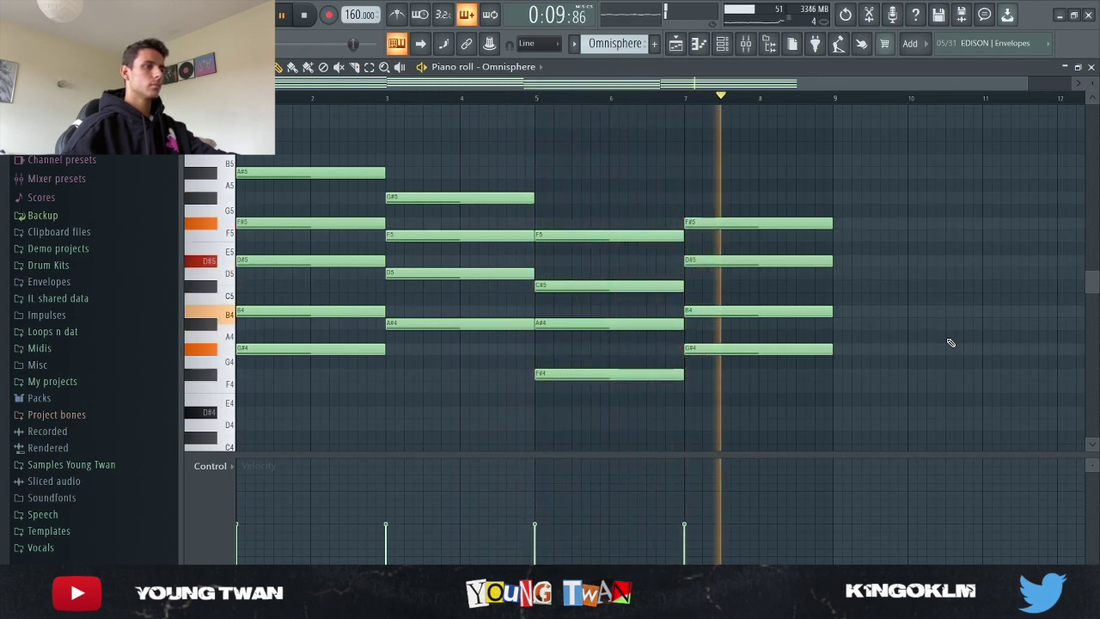
{"action": "key", "text": "space"}
- Re-enable the Insert 1 effects and review the settings of Fruity Parametric EQ 2, CLA-2A and FabFilter Pro-Q 3
{"action": "left_click", "coordinate": [745, 43]}
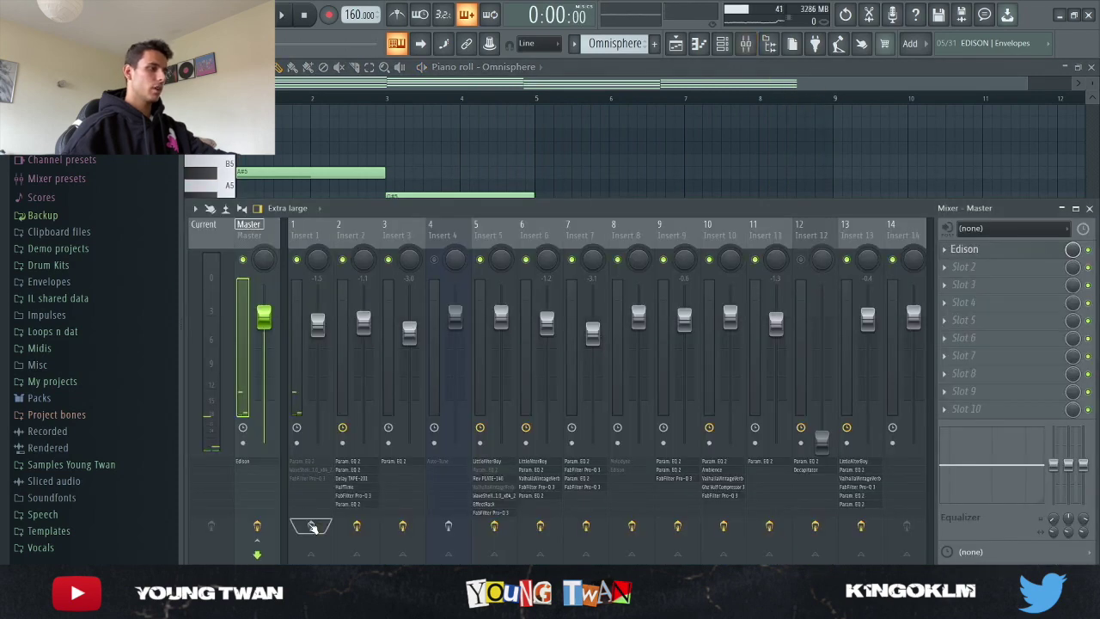
{"action": "left_click", "coordinate": [308, 238]}
{"action": "left_click", "coordinate": [1011, 250]}
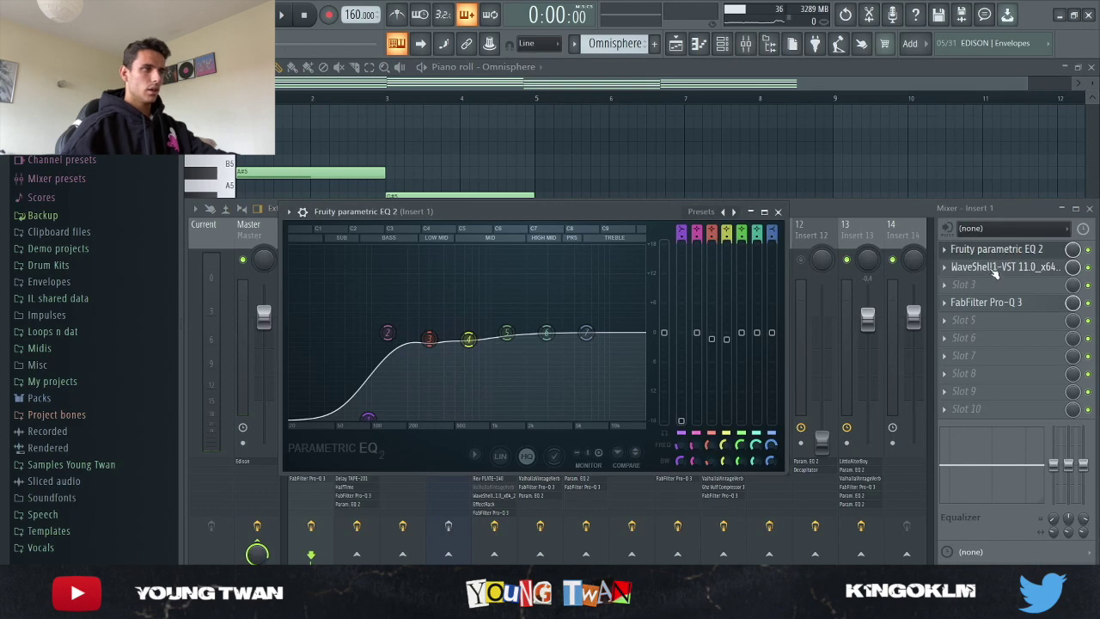
{"action": "left_click", "coordinate": [995, 267]}
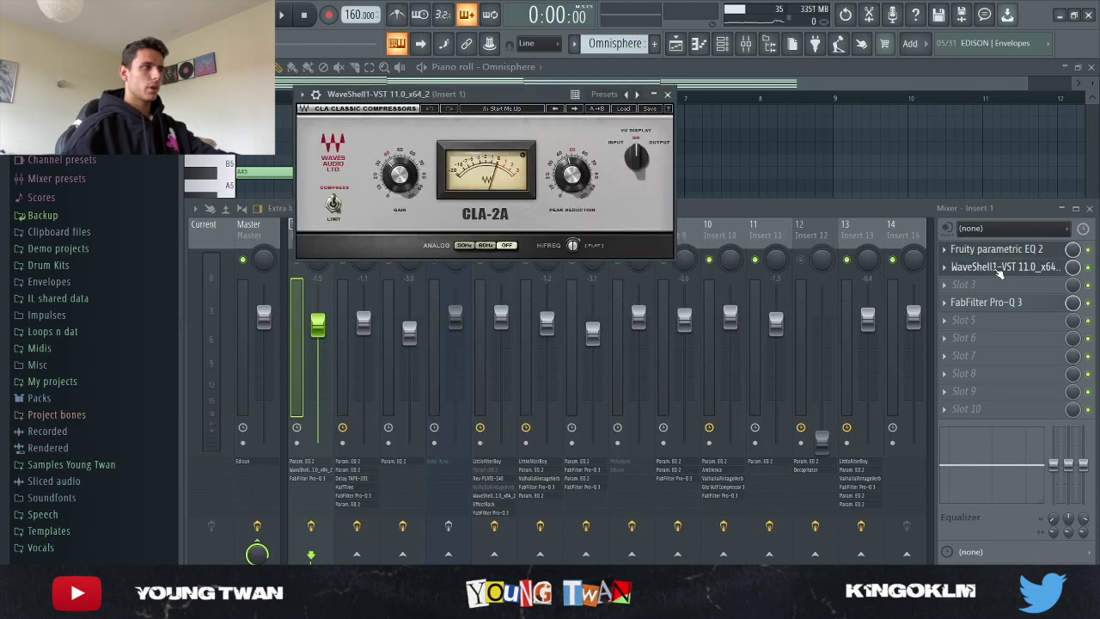
{"action": "left_click", "coordinate": [1000, 268]}
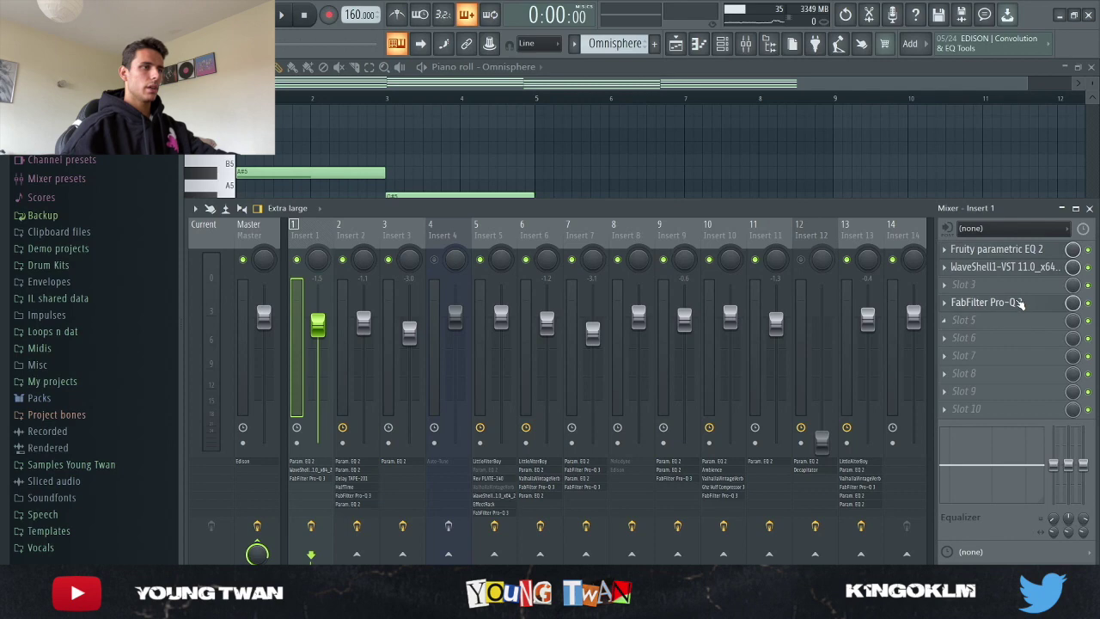
{"action": "left_click", "coordinate": [988, 303]}
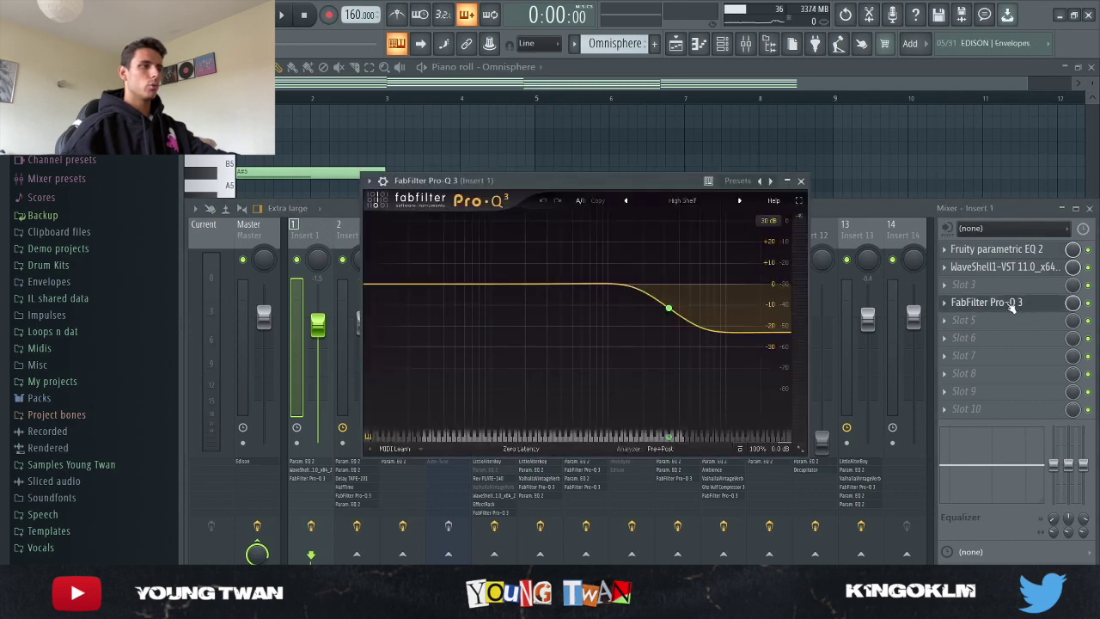
{"action": "left_click", "coordinate": [1011, 306]}
- Play the Omnisphere chords with the Insert 1 effects active
{"action": "key", "text": "F9"}
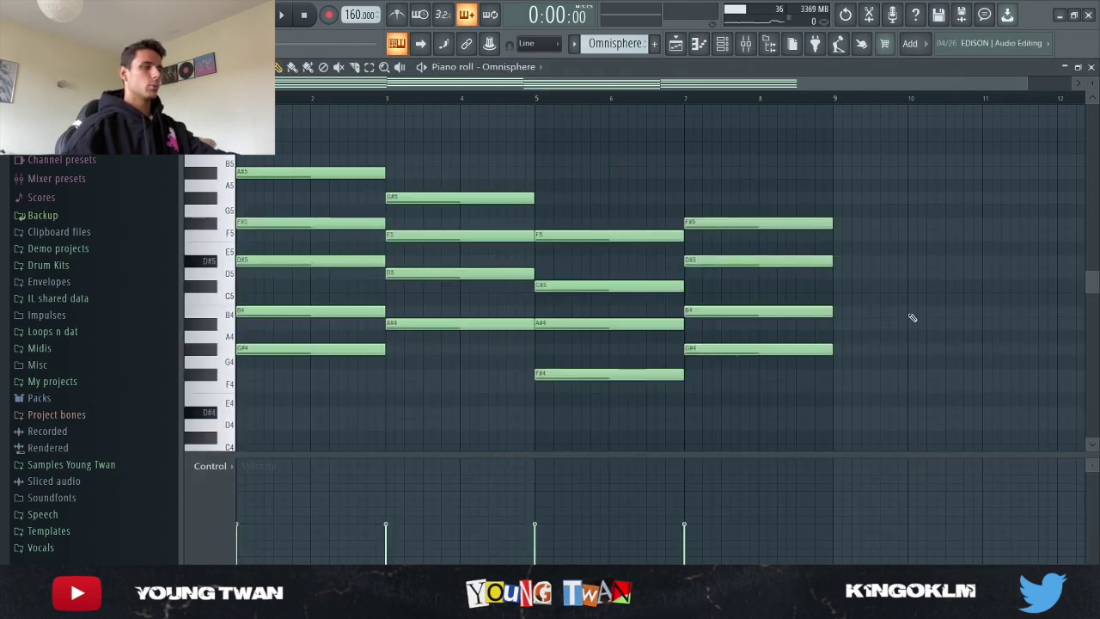
{"action": "key", "text": "space"}
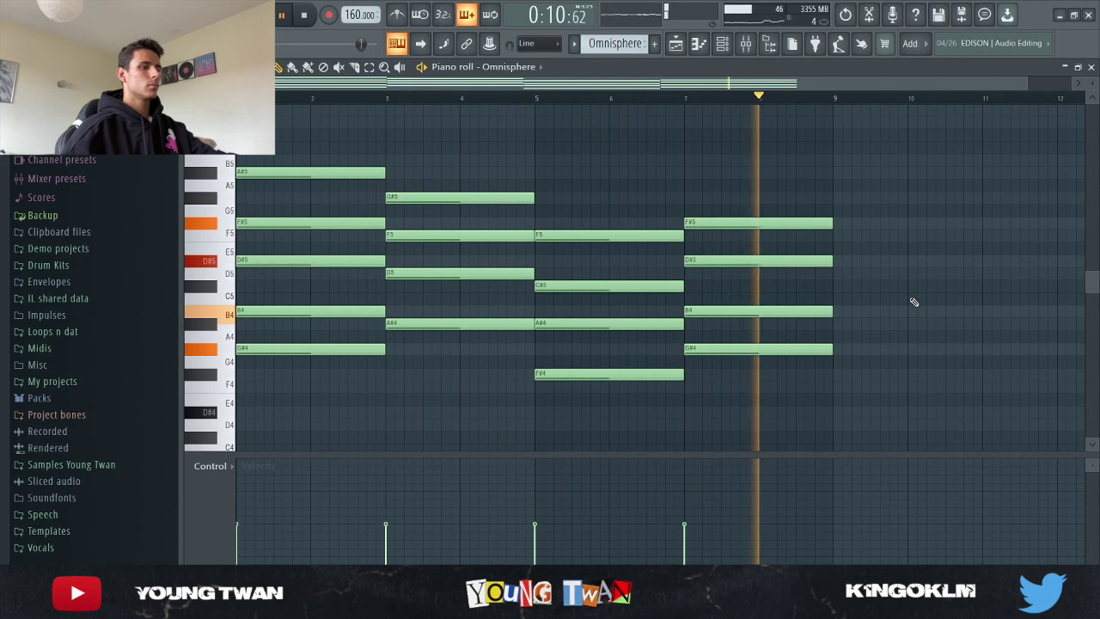
{"action": "key", "text": "space"}
- Inspect the Omnisphere #2 channel's patch and arpeggiator page, and open its chord notes in the piano roll
{"action": "key", "text": "F5"}
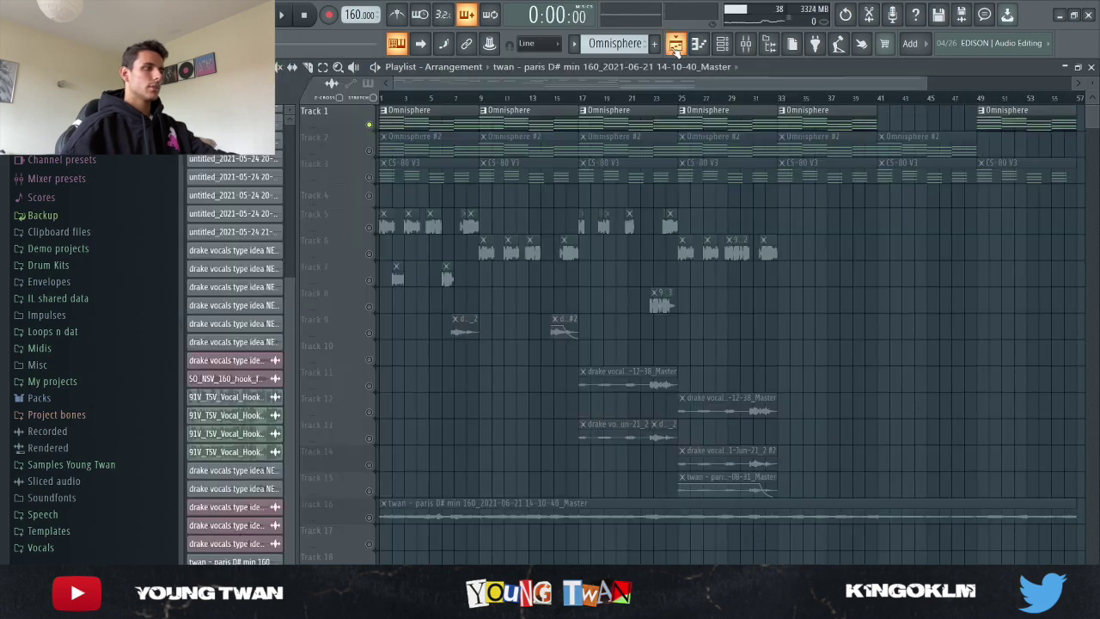
{"action": "key", "text": "F6"}
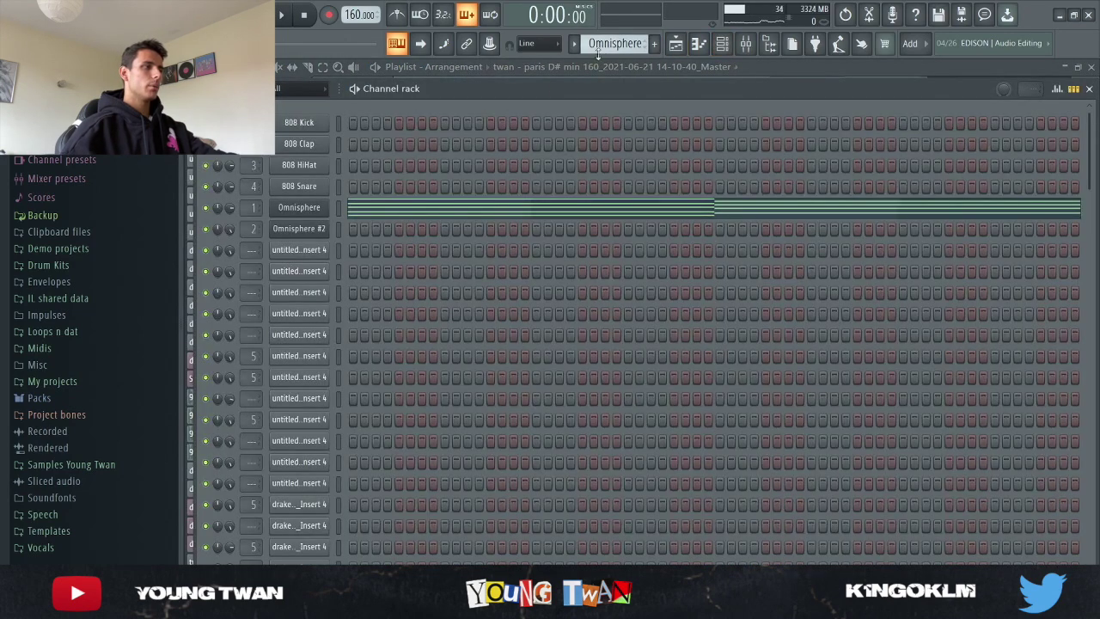
{"action": "left_click", "coordinate": [299, 229]}
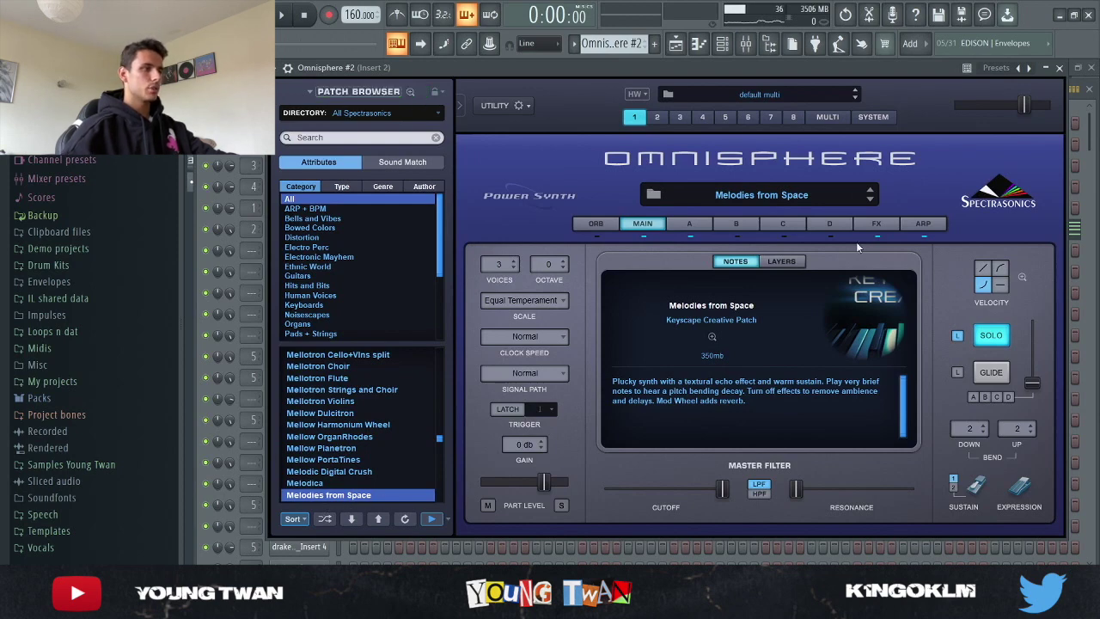
{"action": "left_click", "coordinate": [919, 224]}
{"action": "key", "text": "Escape"}
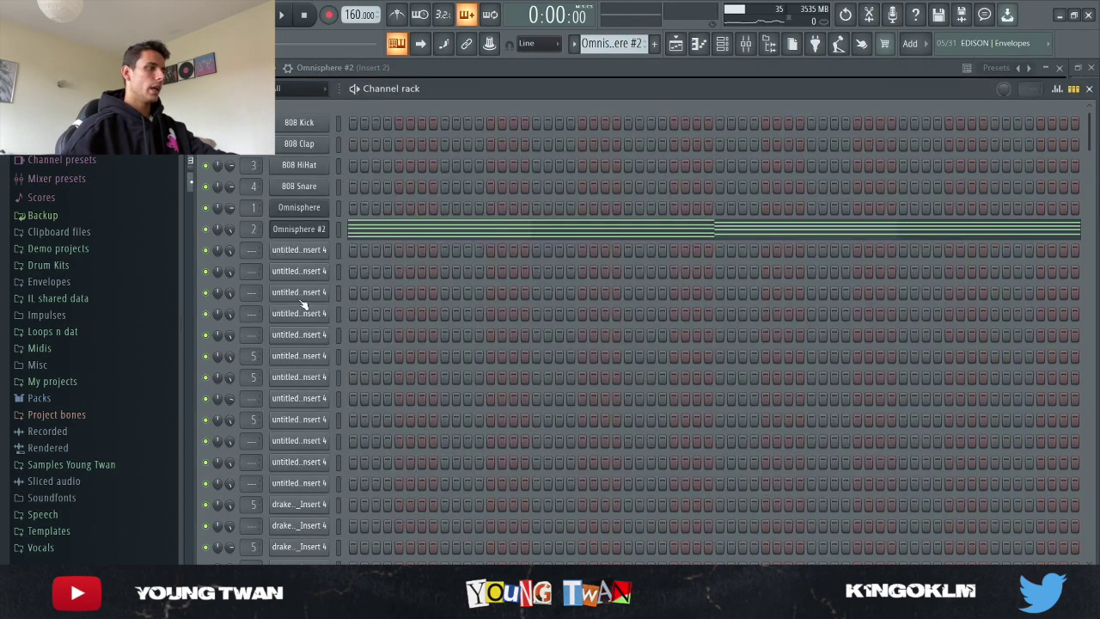
{"action": "left_click", "coordinate": [388, 227]}
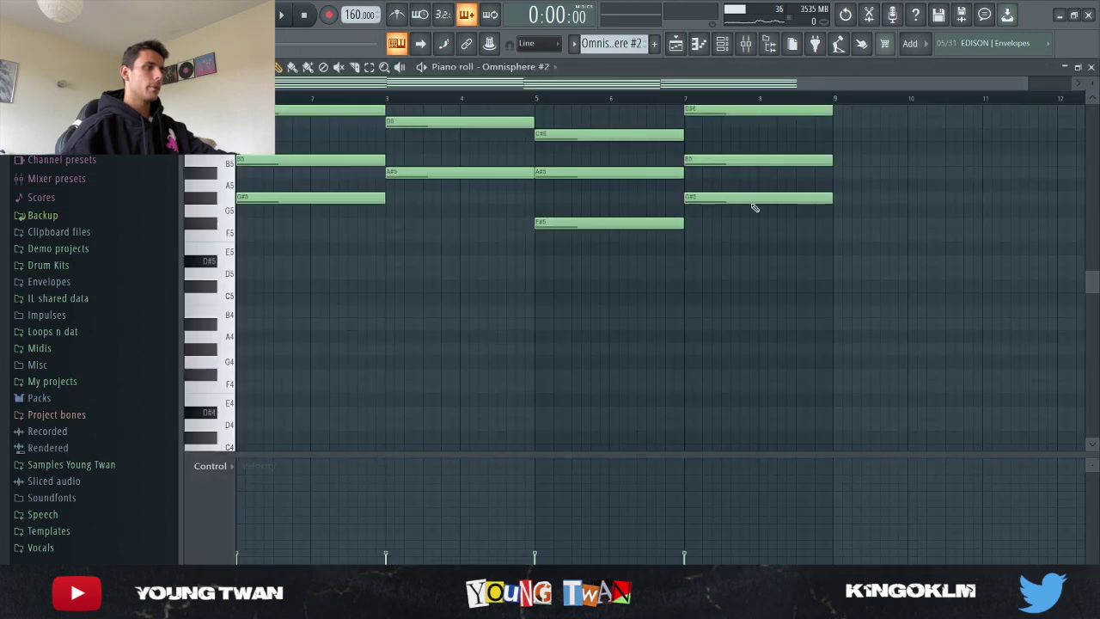
- Bypass the effects on mixer Insert 2 and play the Omnisphere #2 chords dry
{"action": "left_click", "coordinate": [746, 43]}
{"action": "key", "text": "F9"}
{"action": "scroll", "coordinate": [851, 292], "scroll_direction": "up", "scroll_amount": 4}
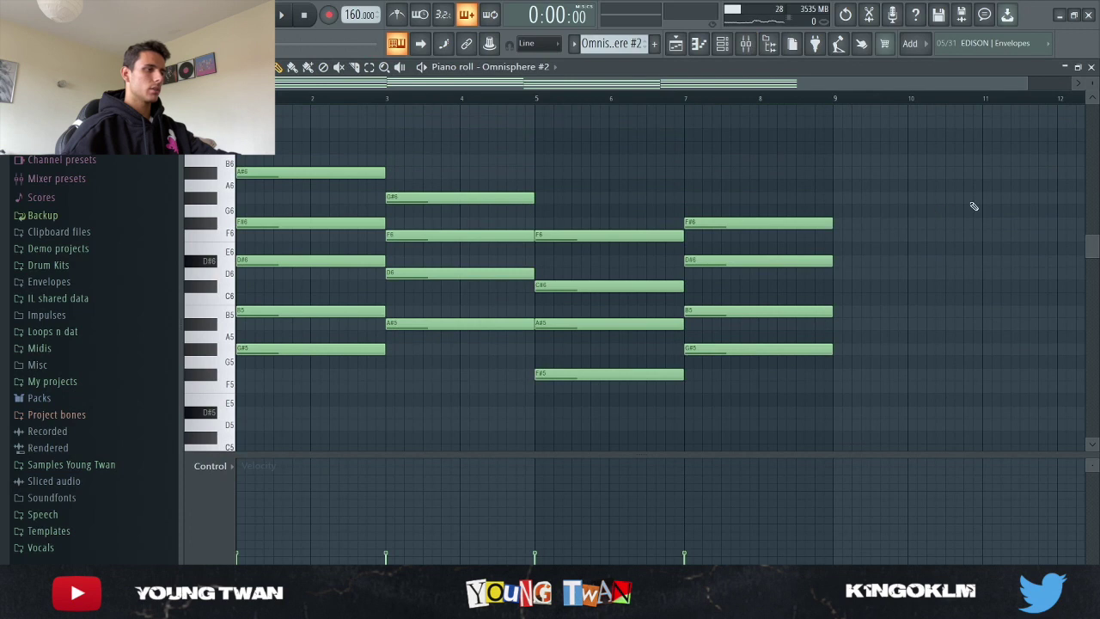
{"action": "key", "text": "space"}
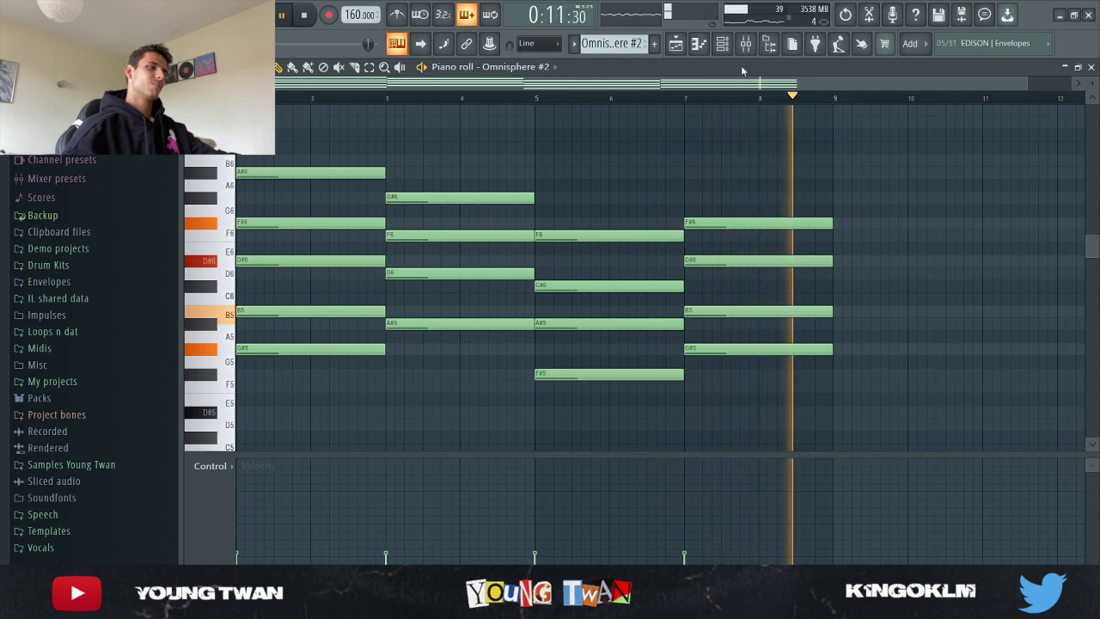
{"action": "key", "text": "space"}
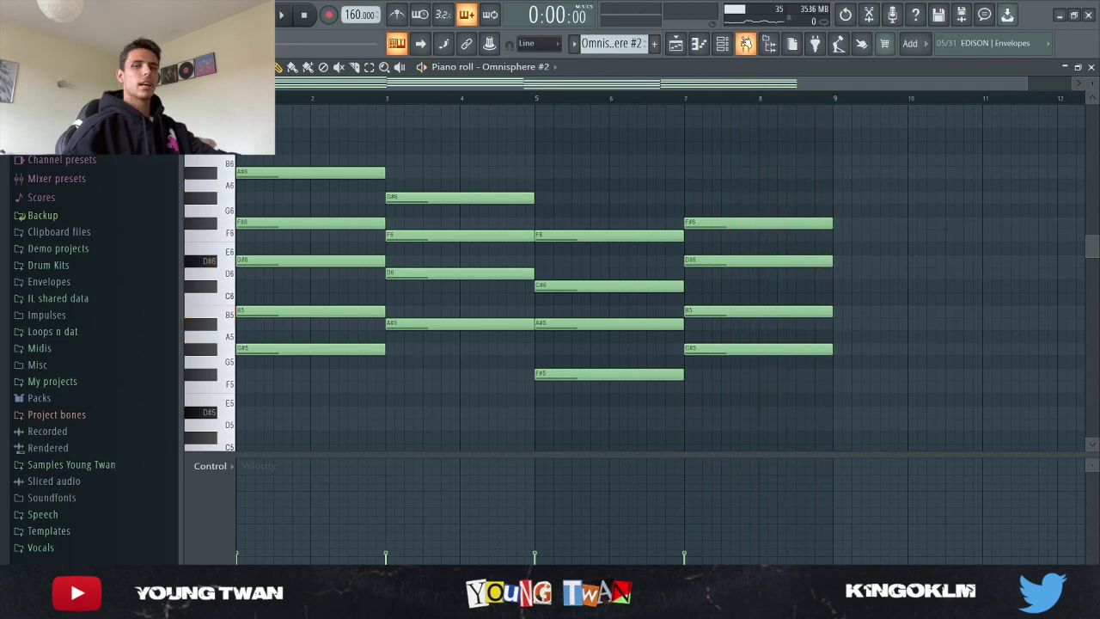
- Re-enable the Insert 2 effects and view the two Fruity Parametric EQ 2 instances at the start of its chain
{"action": "left_click", "coordinate": [746, 43]}
{"action": "left_click", "coordinate": [345, 238]}
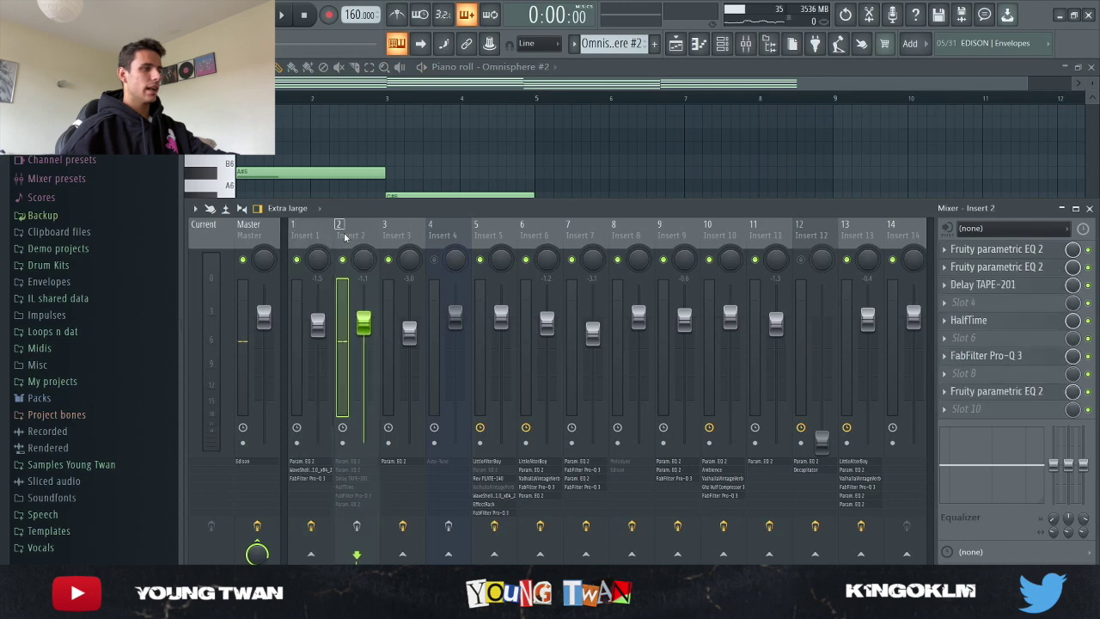
{"action": "left_click", "coordinate": [1035, 249]}
{"action": "left_click", "coordinate": [1034, 249]}
{"action": "left_click", "coordinate": [1034, 267]}
{"action": "left_click", "coordinate": [1034, 267]}
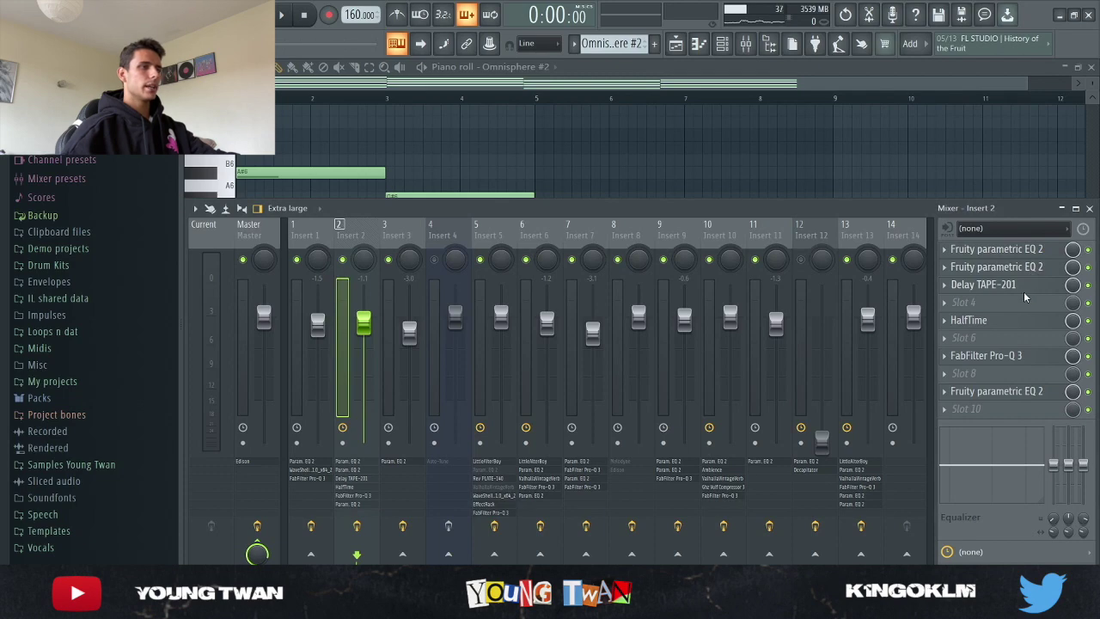
- Review the Delay TAPE-201, HalfTime, FabFilter Pro-Q 3 and final Fruity Parametric EQ 2 settings on Insert 2
{"action": "left_click", "coordinate": [1031, 285]}
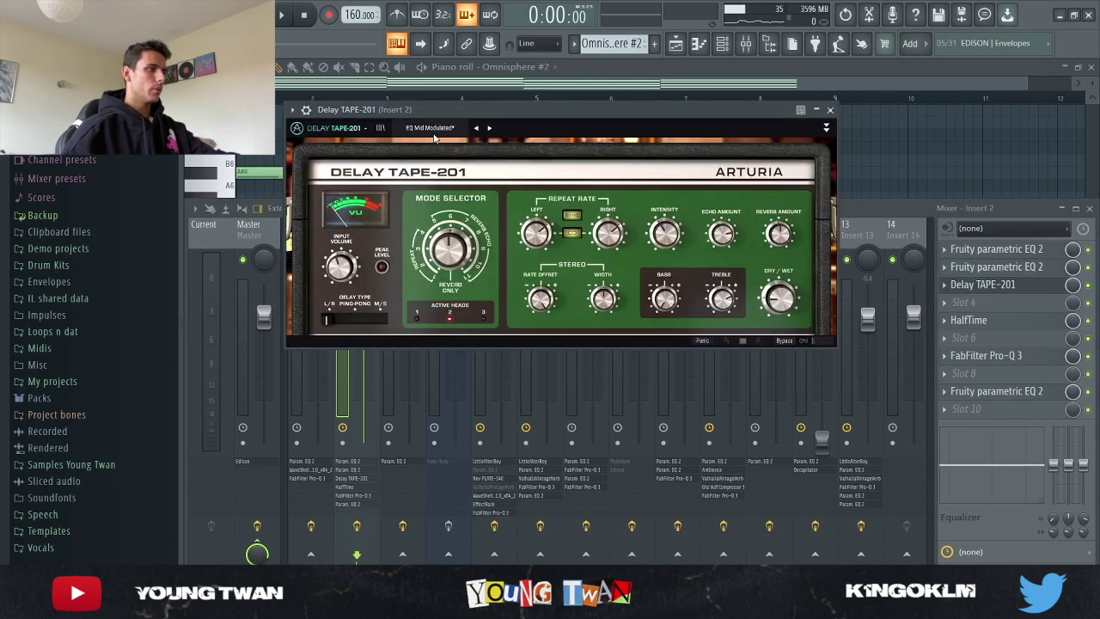
{"action": "left_click", "coordinate": [989, 284]}
{"action": "left_click", "coordinate": [1004, 322]}
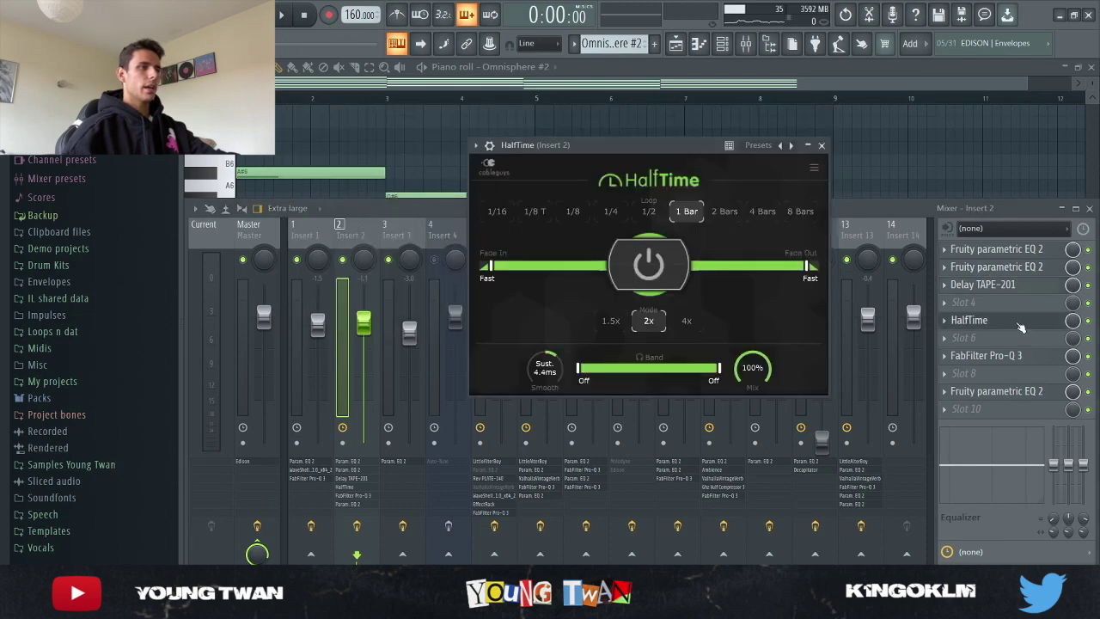
{"action": "left_click", "coordinate": [1021, 323]}
{"action": "left_click", "coordinate": [1023, 356]}
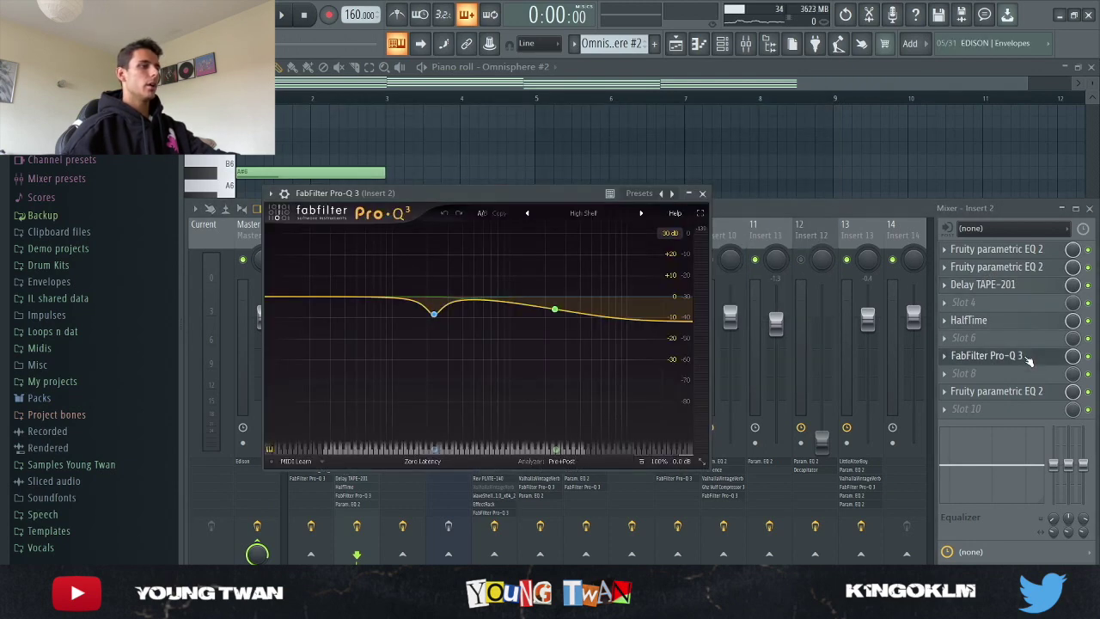
{"action": "left_click", "coordinate": [1029, 360]}
{"action": "left_click", "coordinate": [1021, 392]}
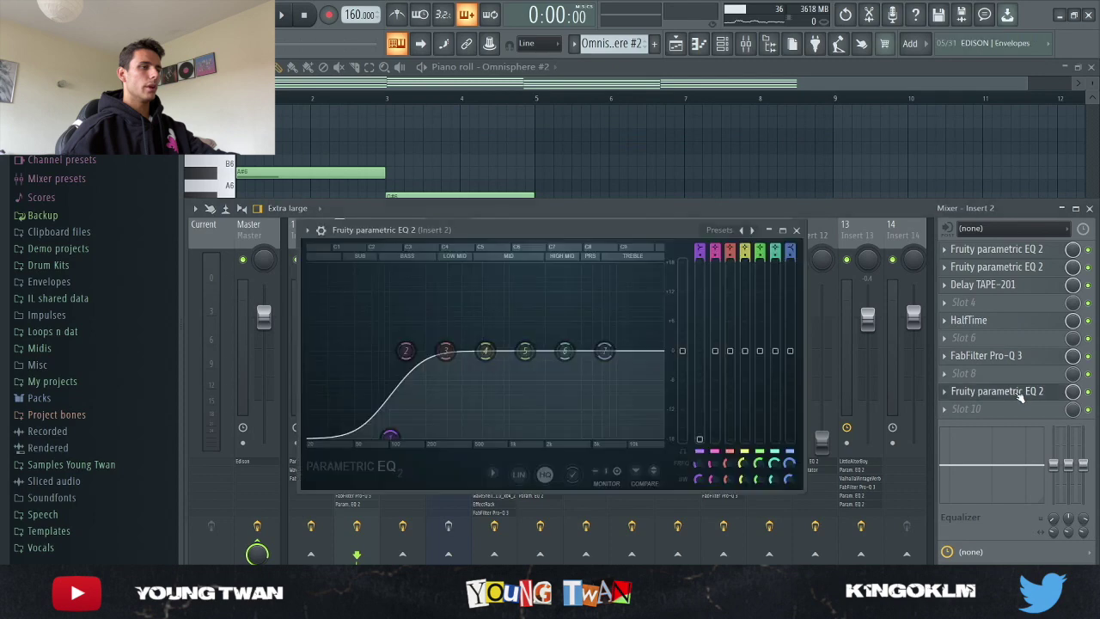
{"action": "left_click", "coordinate": [1021, 392]}
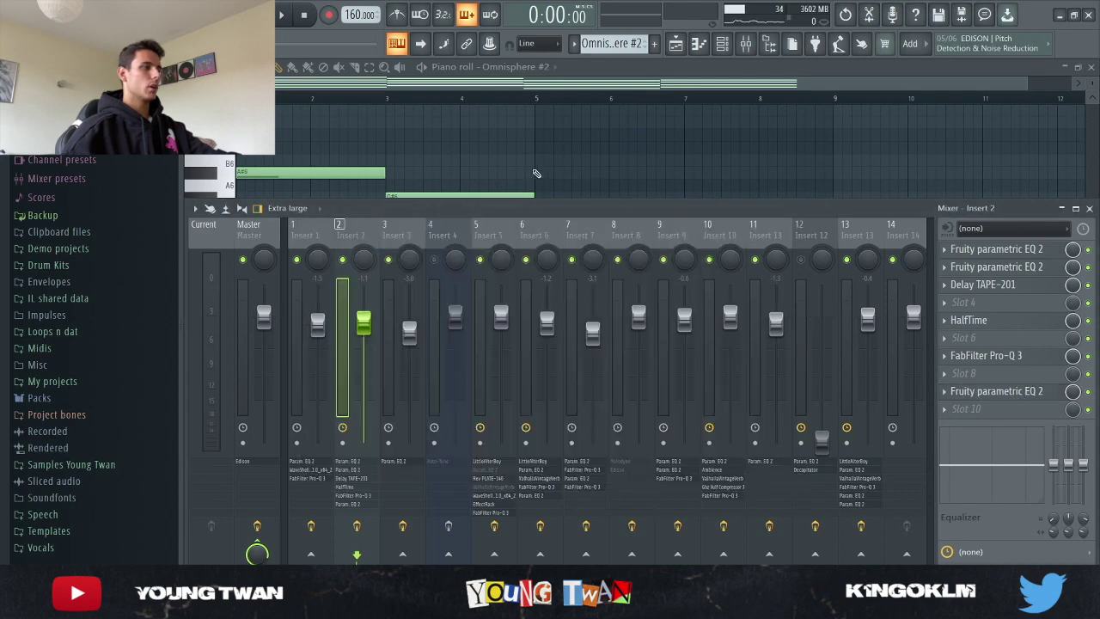
- Play the Omnisphere #2 chords with the Insert 2 effects active
{"action": "key", "text": "F9"}
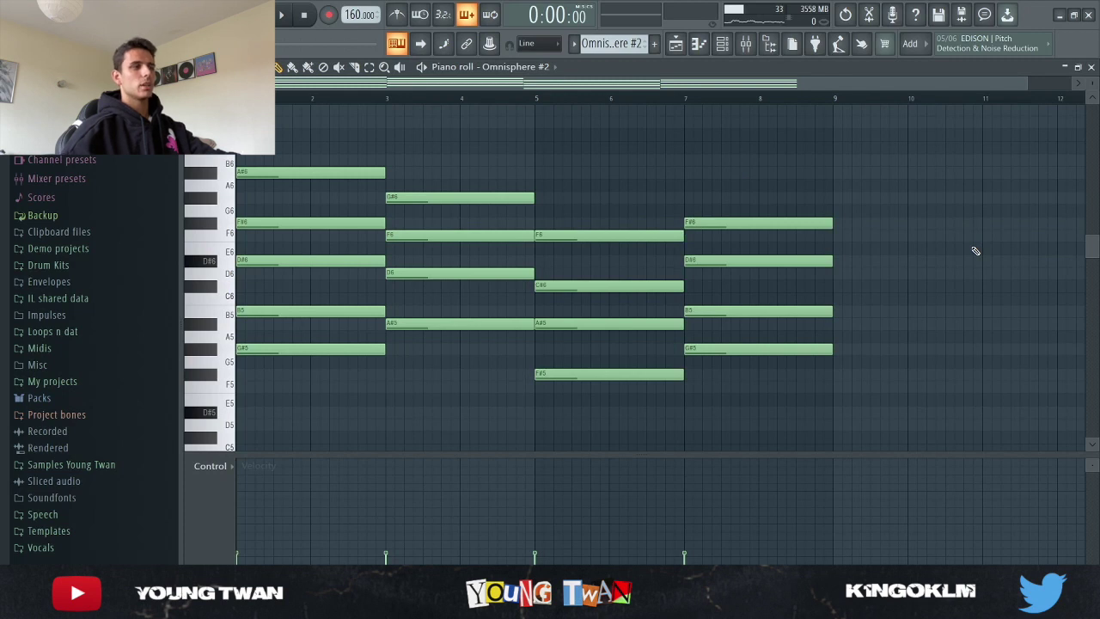
{"action": "key", "text": "space"}
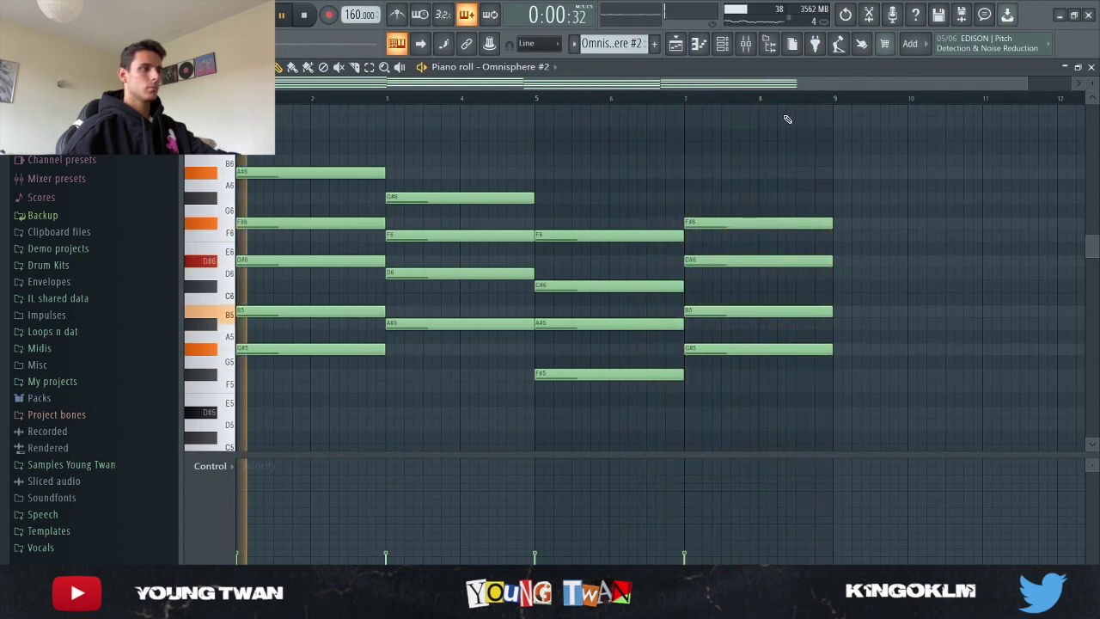
{"action": "key", "text": "space"}
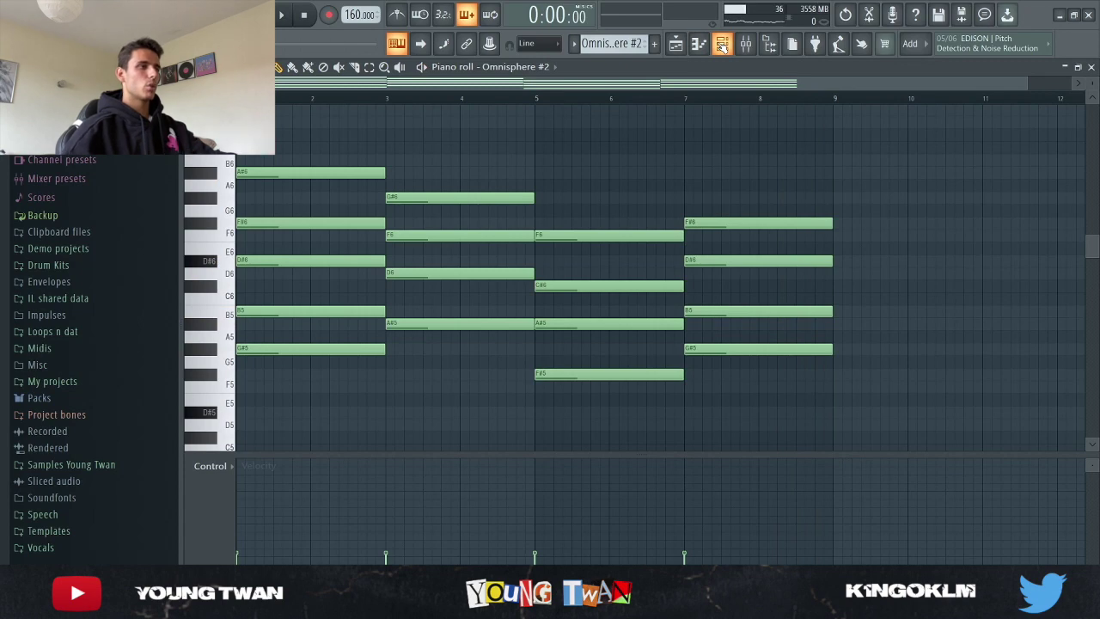
- Find the CS-80 V3 channel in the channel rack and open its instrument to view the loaded preset
{"action": "left_click", "coordinate": [722, 44]}
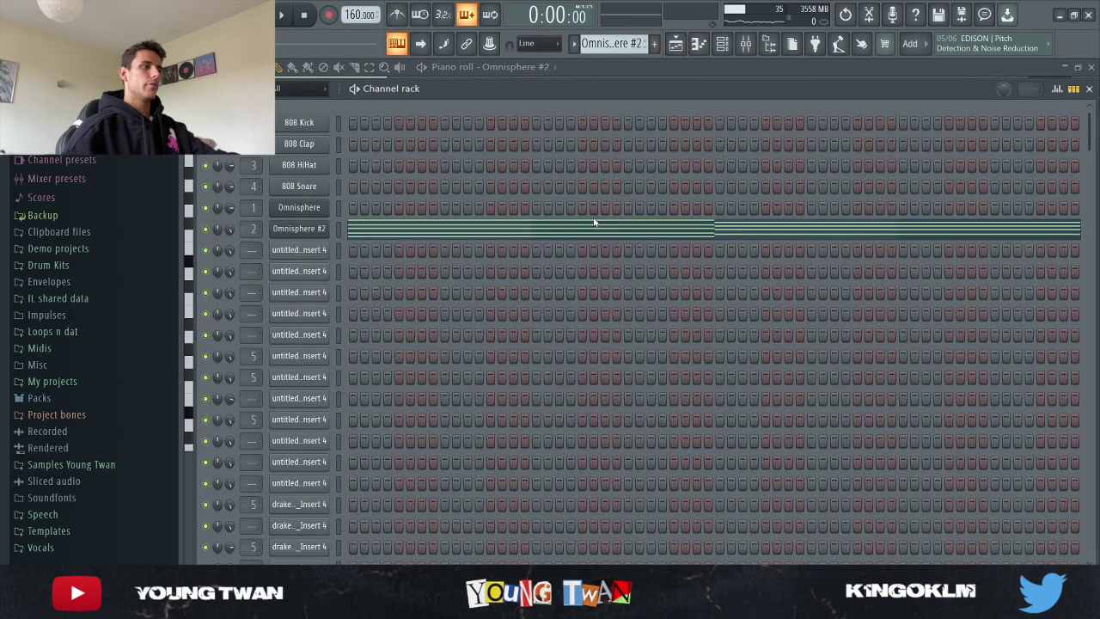
{"action": "scroll", "coordinate": [596, 228], "scroll_direction": "down", "scroll_amount": 7}
{"action": "key", "text": "KP_Add"}
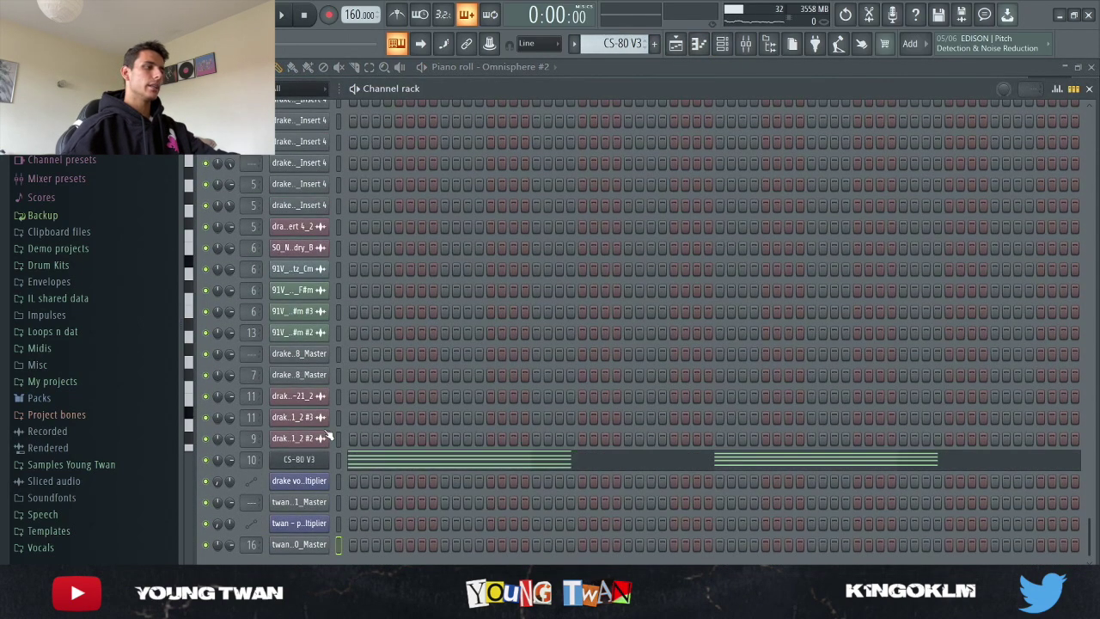
{"action": "left_click", "coordinate": [299, 459]}
{"action": "left_click_drag", "start_coordinate": [586, 69], "coordinate": [618, 77]}
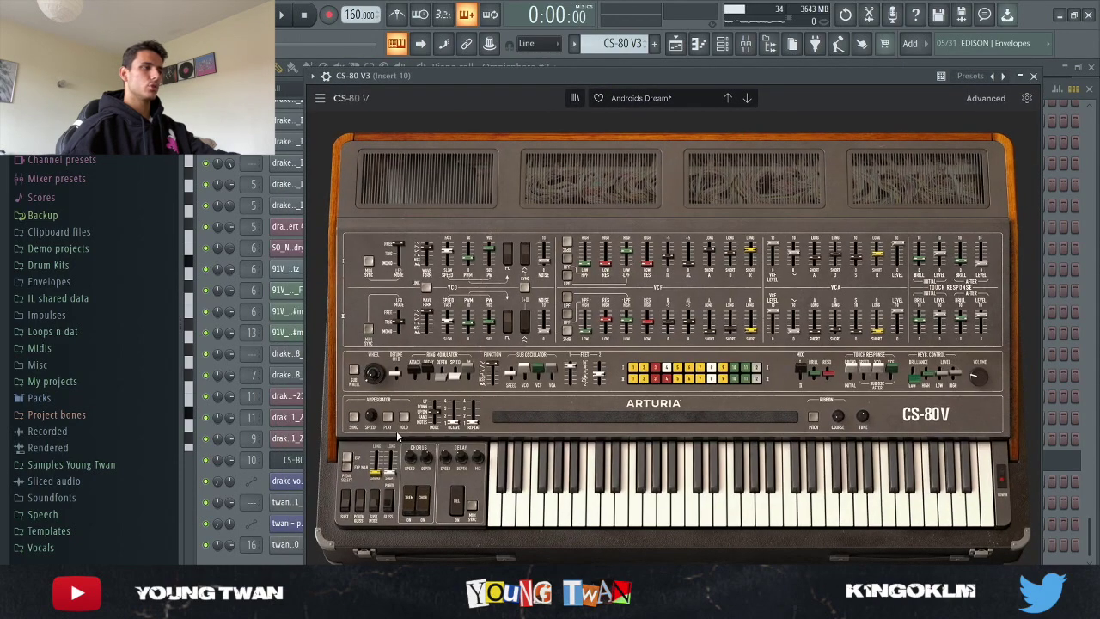
- Open the CS-80 V3 chord pattern in the piano roll and disable the effects on mixer Insert 10
{"action": "left_click", "coordinate": [255, 507]}
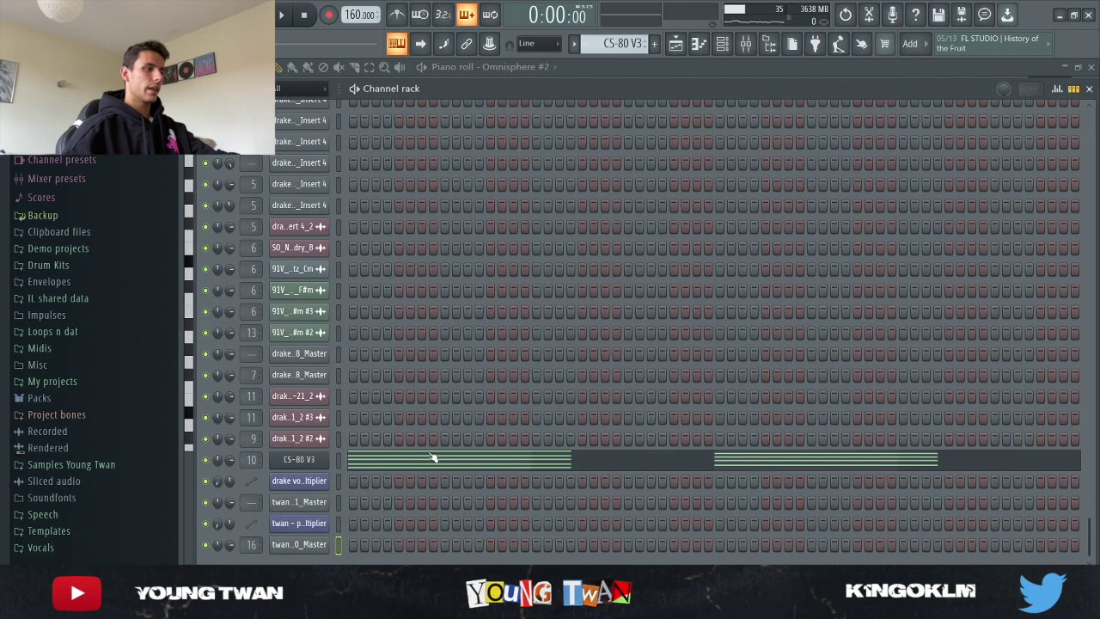
{"action": "left_click", "coordinate": [431, 458]}
{"action": "left_click", "coordinate": [748, 43]}
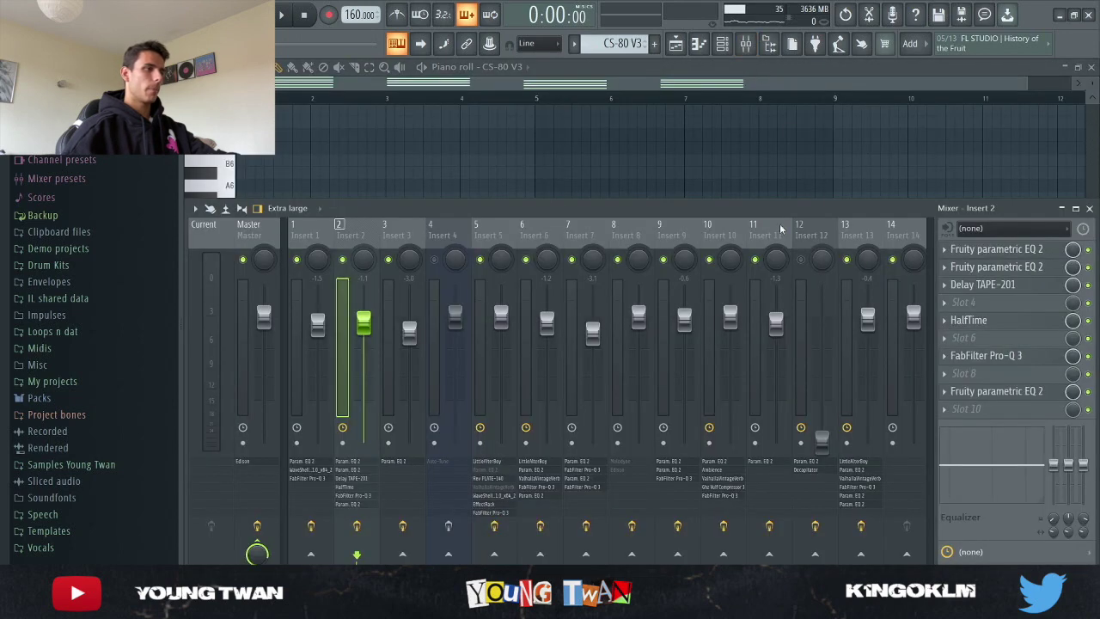
{"action": "left_click", "coordinate": [731, 221]}
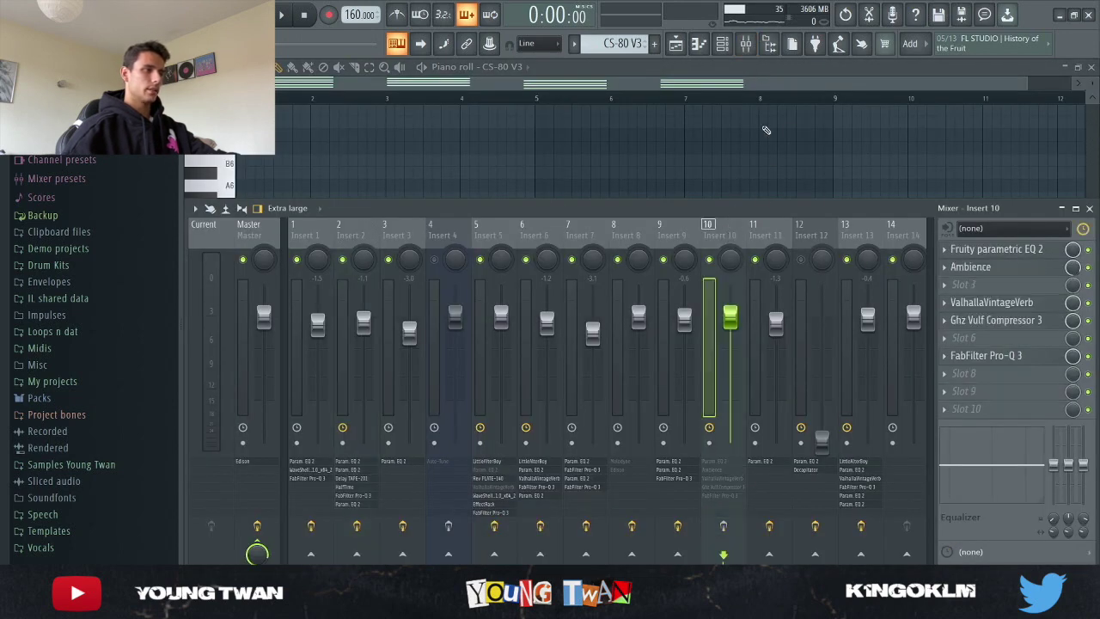
- Bring the CS-80 V3 chord notes into view and play them without the Insert 10 effects
{"action": "left_click", "coordinate": [810, 184]}
{"action": "scroll", "coordinate": [897, 194], "scroll_direction": "down", "scroll_amount": 3}
{"action": "key", "text": "space"}
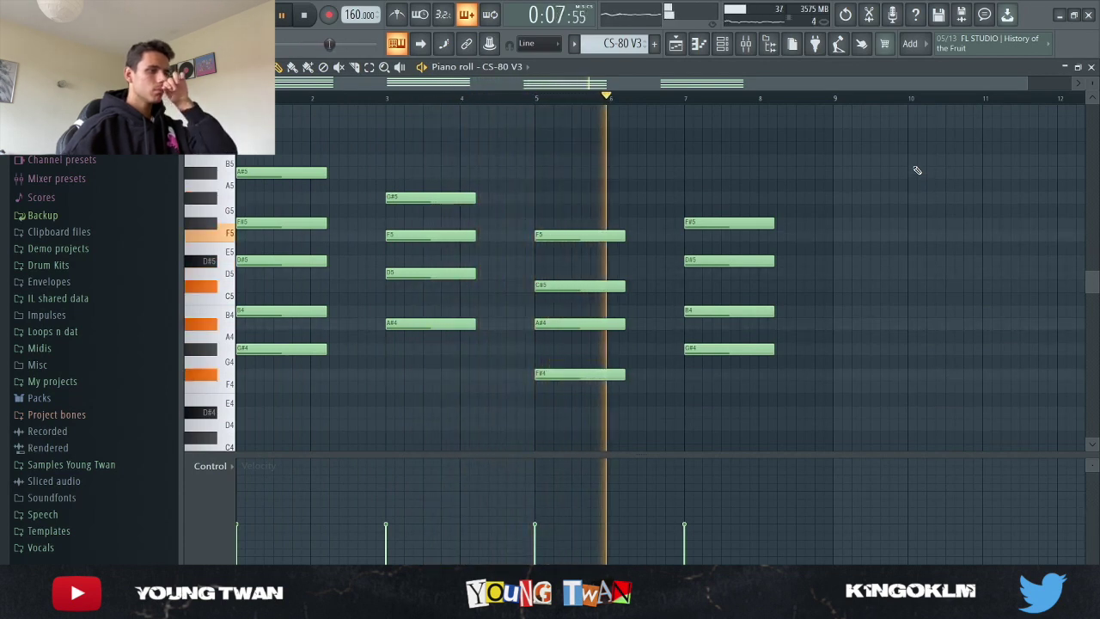
{"action": "key", "text": "space"}
- Re-enable the Insert 10 effects and view the Fruity Parametric EQ 2 and Ambience reverb settings
{"action": "left_click", "coordinate": [746, 43]}
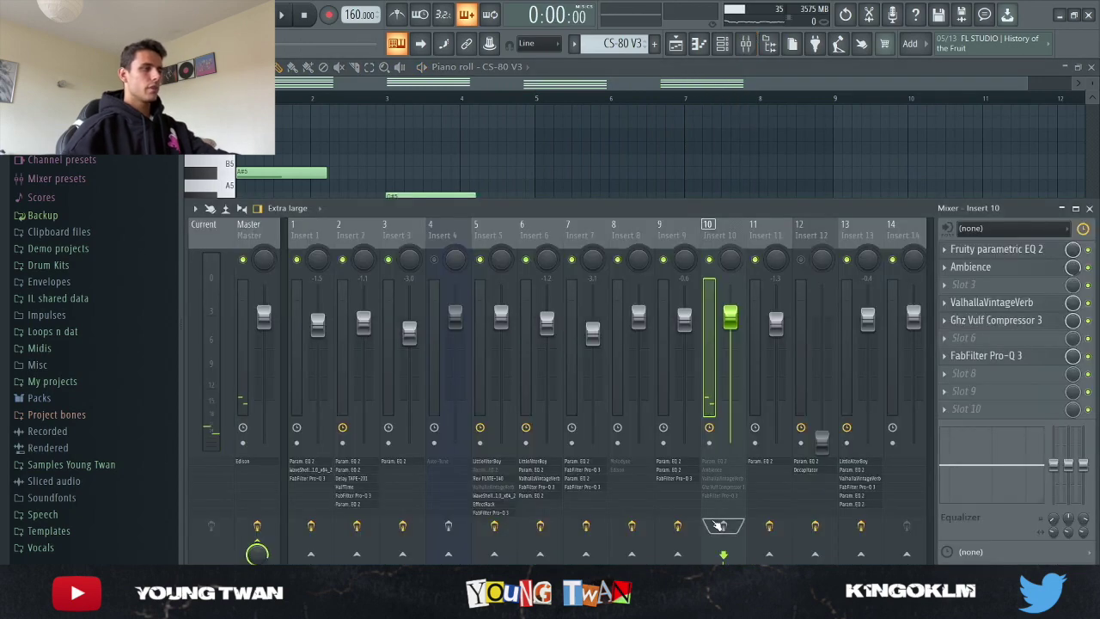
{"action": "left_click", "coordinate": [995, 249]}
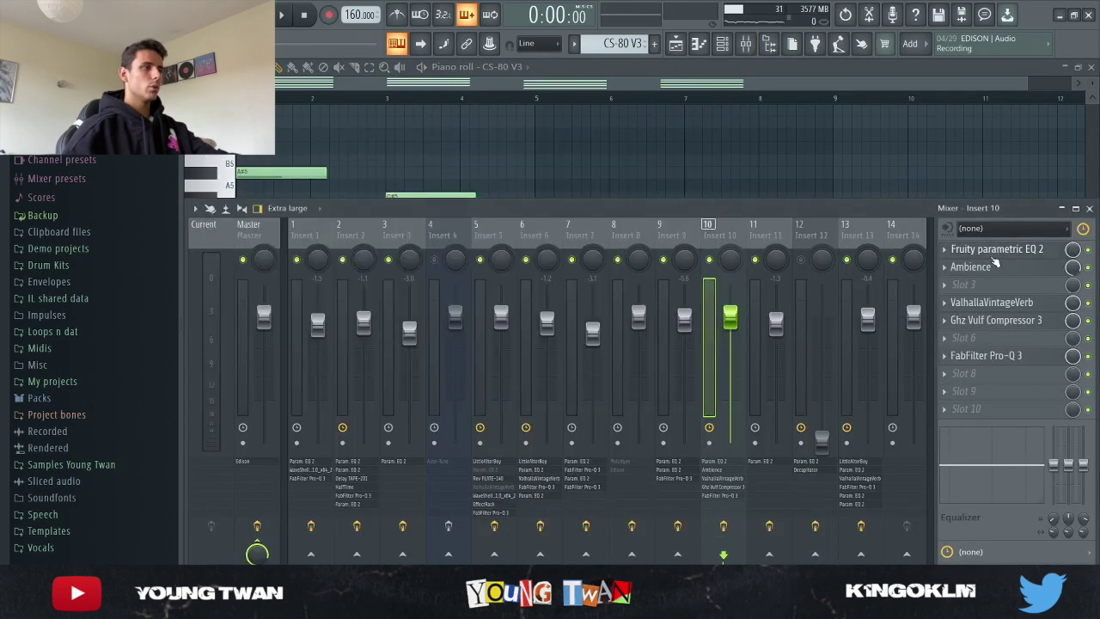
{"action": "left_click", "coordinate": [994, 267]}
{"action": "left_click_drag", "start_coordinate": [505, 235], "coordinate": [565, 162]}
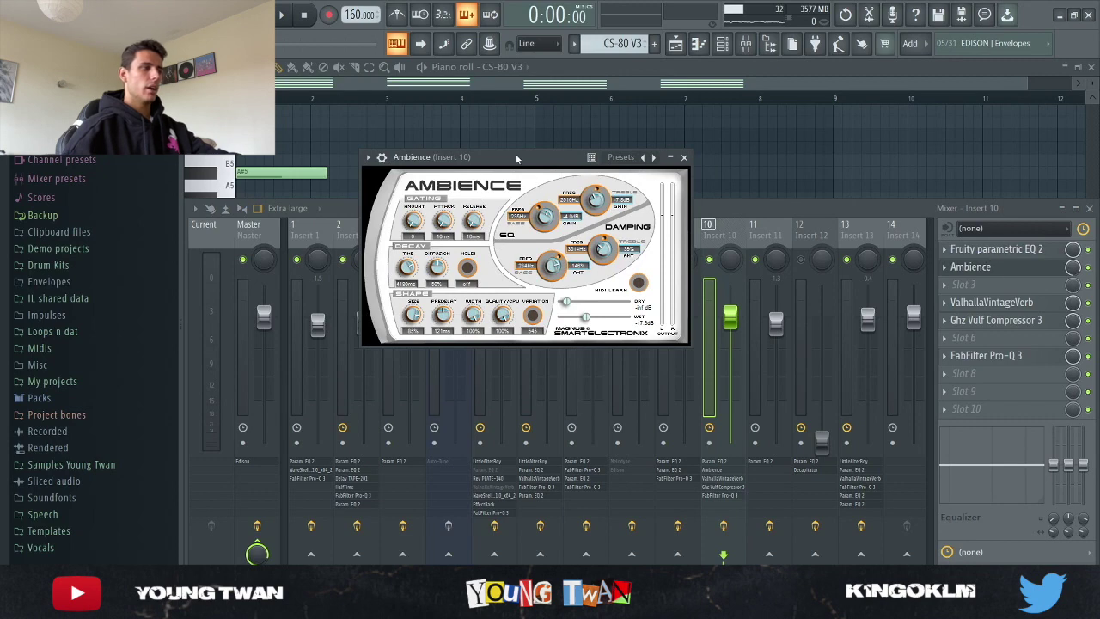
{"action": "left_click_drag", "start_coordinate": [514, 155], "coordinate": [551, 197]}
{"action": "left_click", "coordinate": [970, 267]}
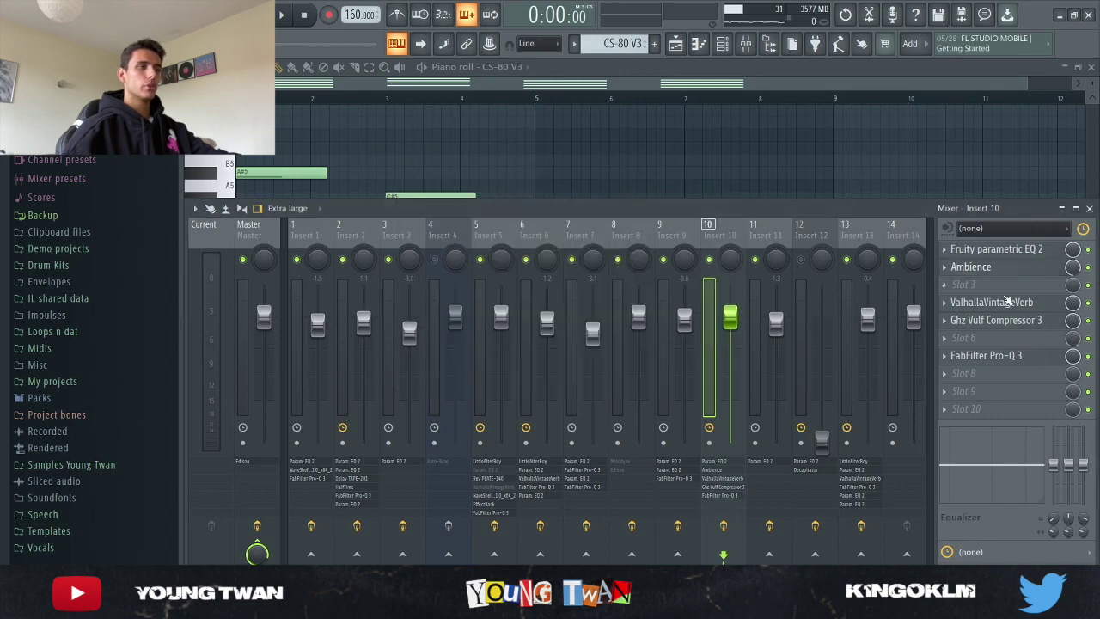
- Review the ValhallaVintageVerb, Ghz Vulf Compressor 3 and FabFilter Pro-Q 3 settings on Insert 10
{"action": "left_click", "coordinate": [997, 303]}
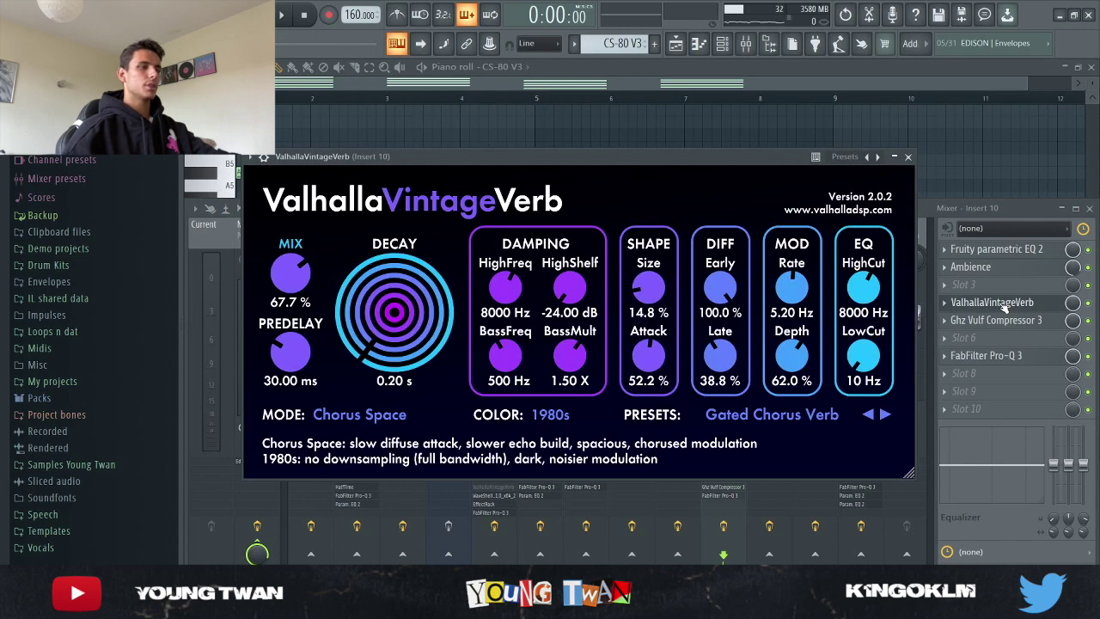
{"action": "left_click", "coordinate": [1005, 301]}
{"action": "left_click", "coordinate": [1007, 321]}
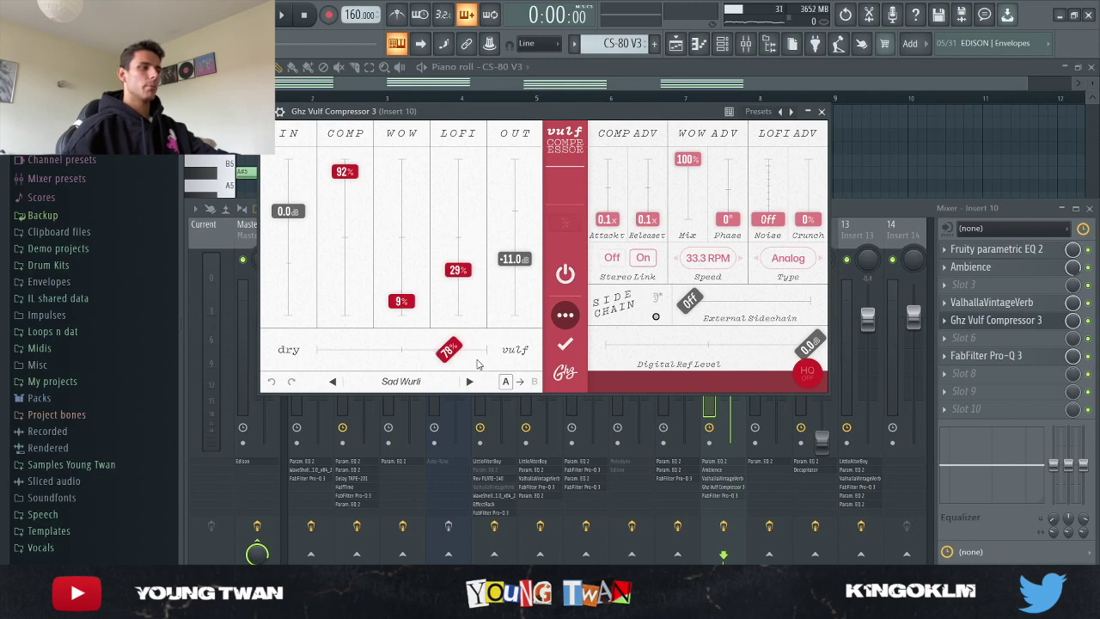
{"action": "left_click", "coordinate": [1004, 323]}
{"action": "left_click", "coordinate": [1011, 359]}
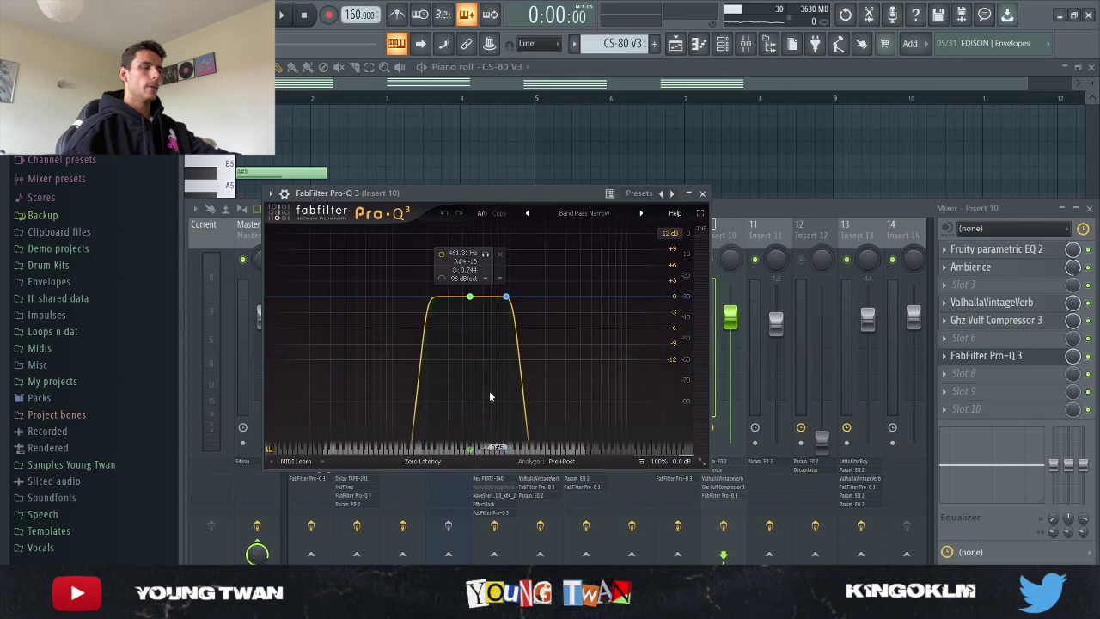
{"action": "left_click", "coordinate": [702, 193]}
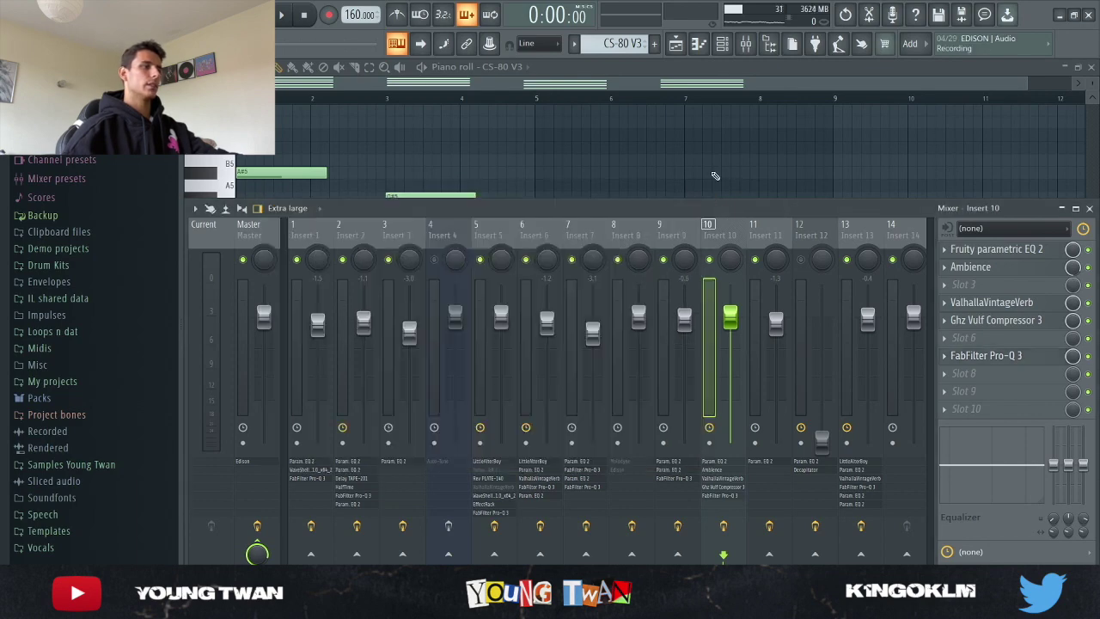
- Play the CS-80 V3 chords with the Insert 10 effects active
{"action": "key", "text": "F9"}
{"action": "key", "text": "space"}
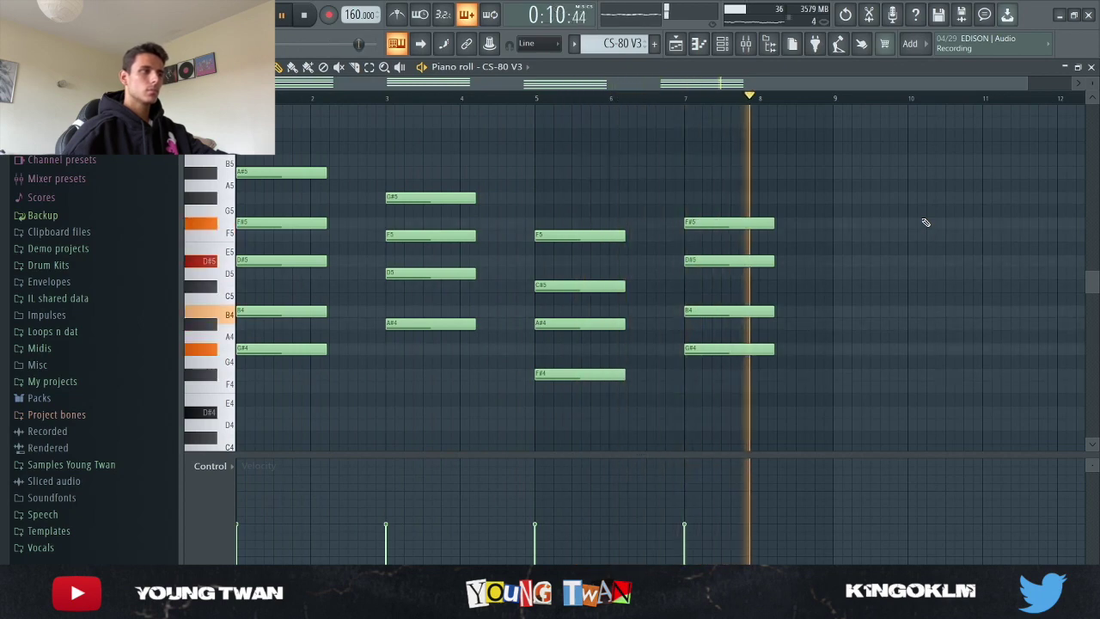
{"action": "key", "text": "space"}
- Go to the playlist, take Track 1 out of solo and view the vocal chops in the opening bars
{"action": "key", "text": "F6"}
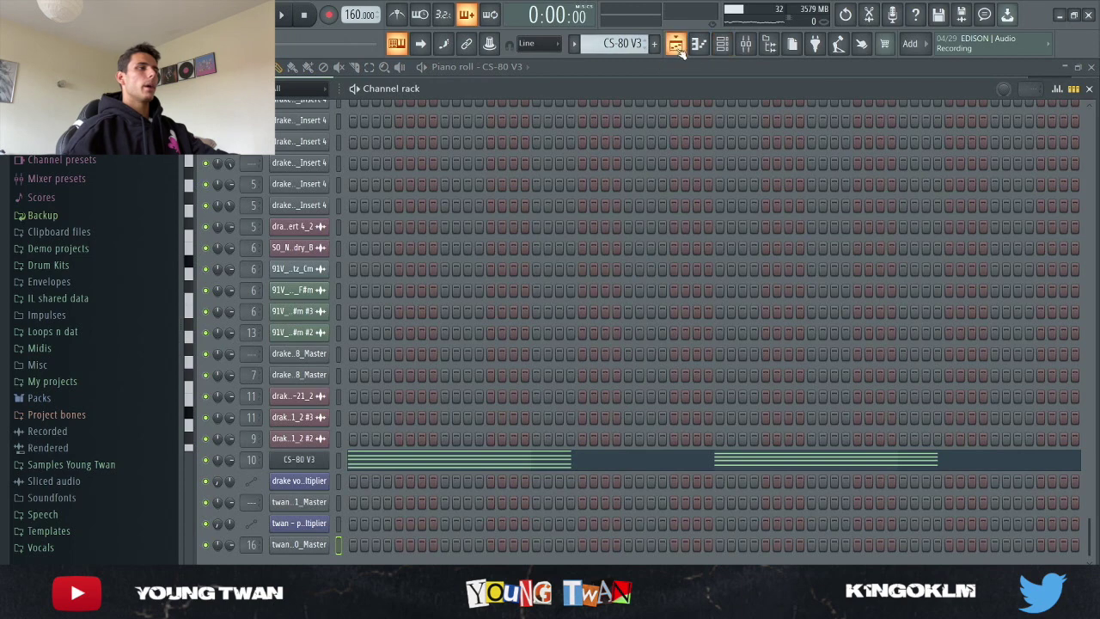
{"action": "key", "text": "F5"}
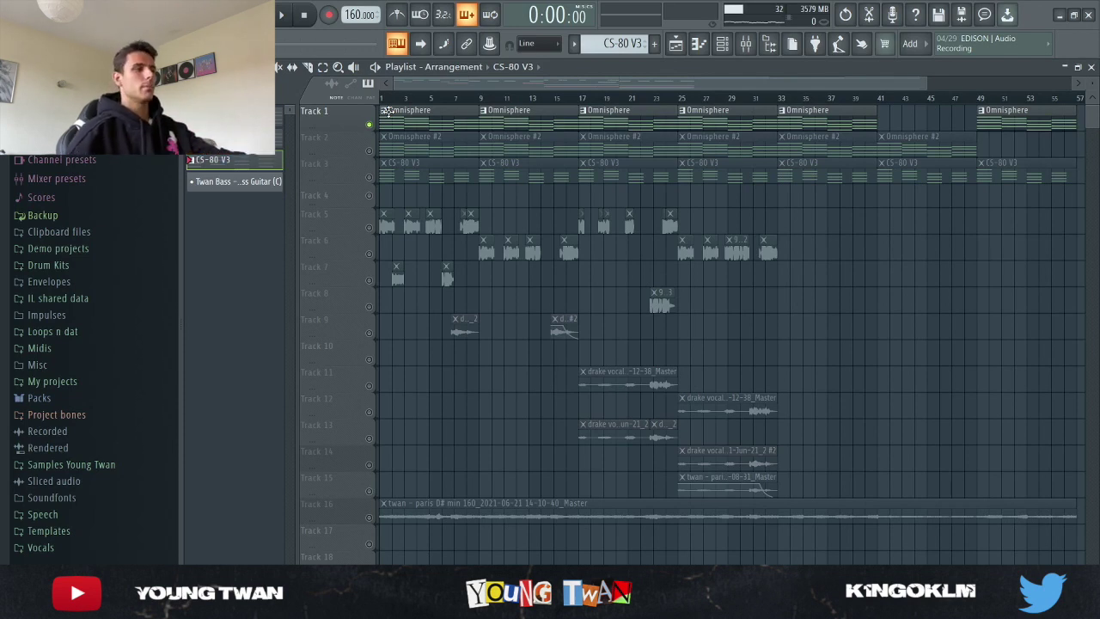
{"action": "right_click", "coordinate": [369, 125]}
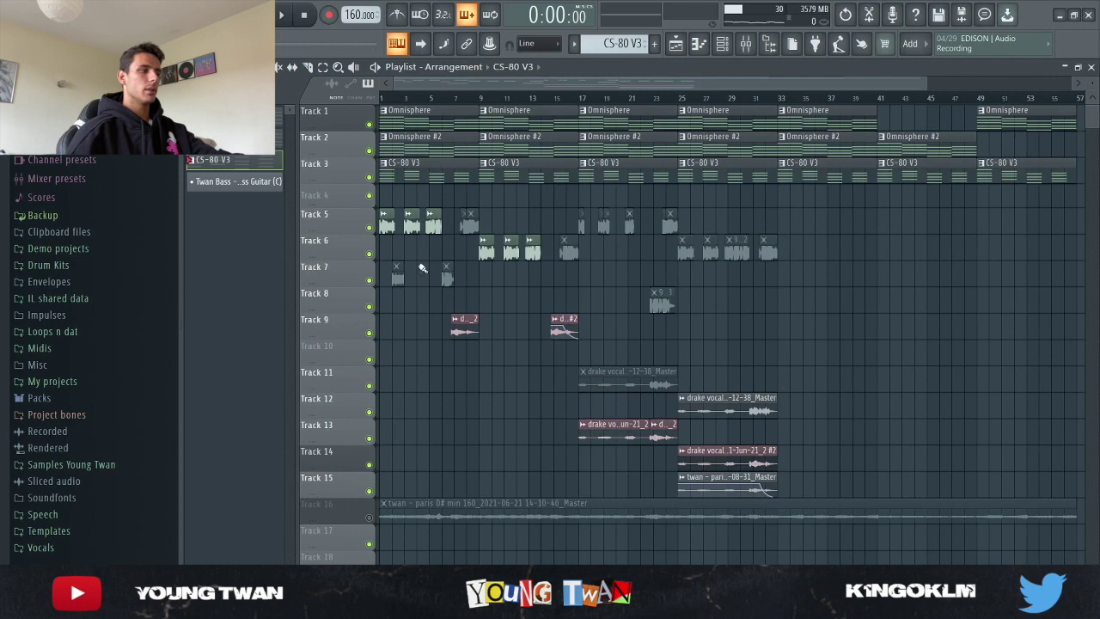
{"action": "scroll", "coordinate": [376, 267], "scroll_direction": "up", "scroll_amount": 3}
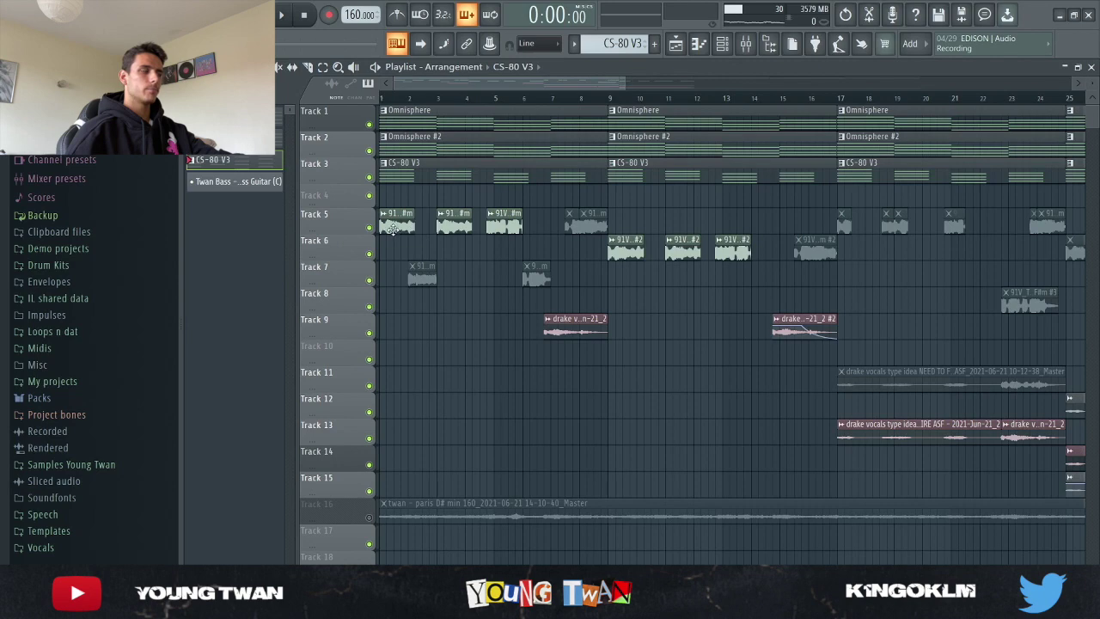
{"action": "scroll", "coordinate": [360, 239], "scroll_direction": "up", "scroll_amount": 1}
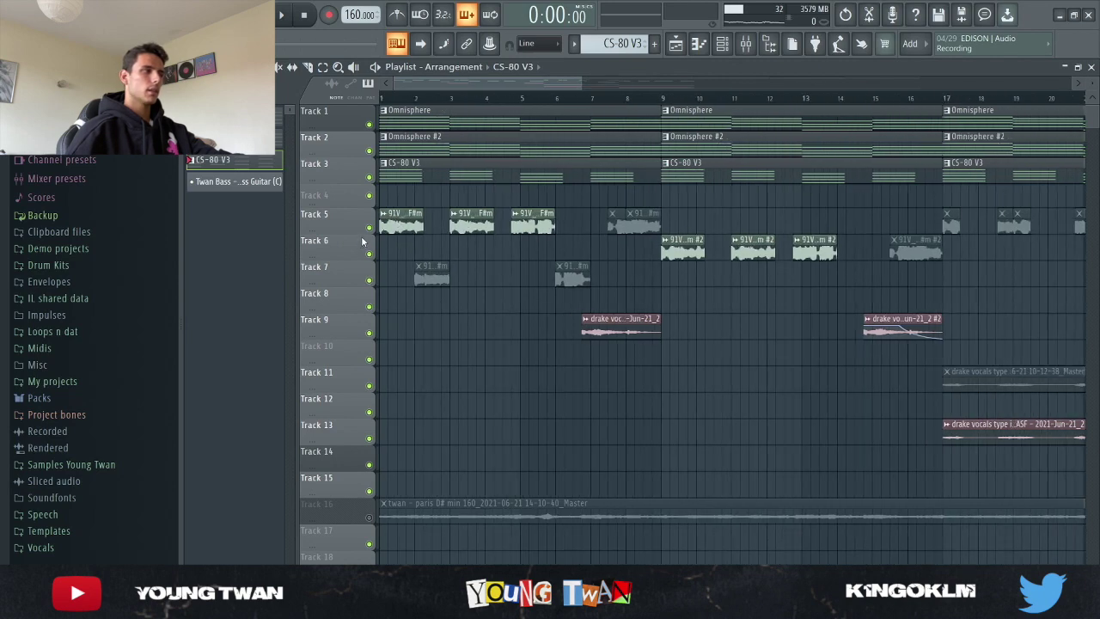
- Place the full 91V_TSV_Vocal_Hook_FX_80_Glisolo_F#m sample on Track 12, starting at bar 1
{"action": "left_click", "coordinate": [391, 218]}
{"action": "left_click", "coordinate": [386, 332]}
{"action": "left_click_drag", "start_coordinate": [387, 331], "coordinate": [660, 411]}
- Solo Track 12 and play the original, unchopped vocal hook sample
{"action": "left_click", "coordinate": [371, 411], "text": "ctrl"}
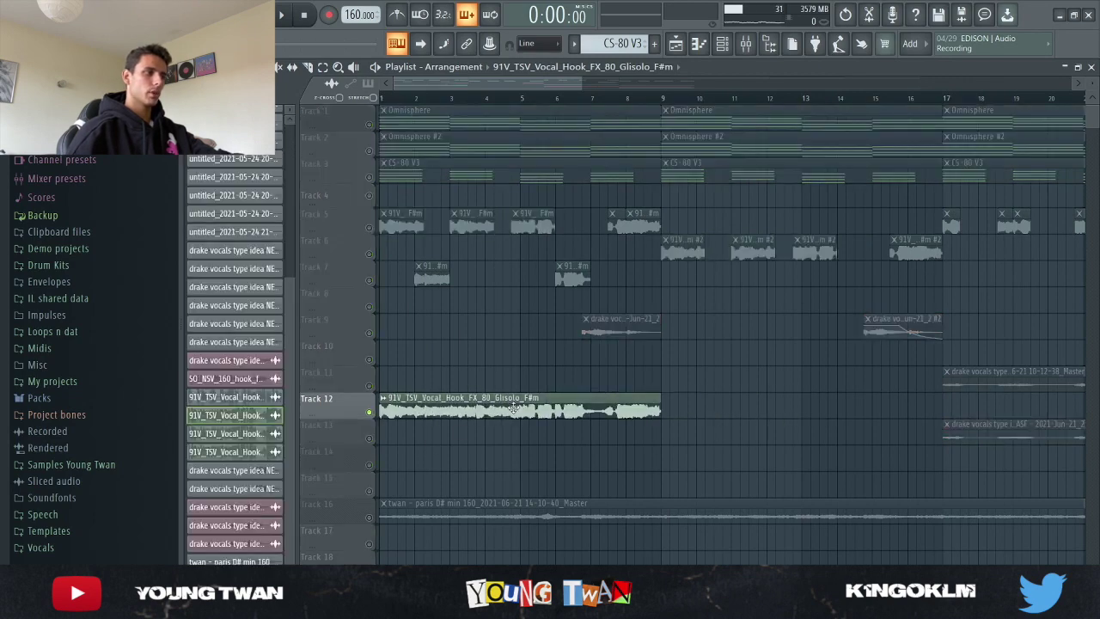
{"action": "key", "text": "space"}
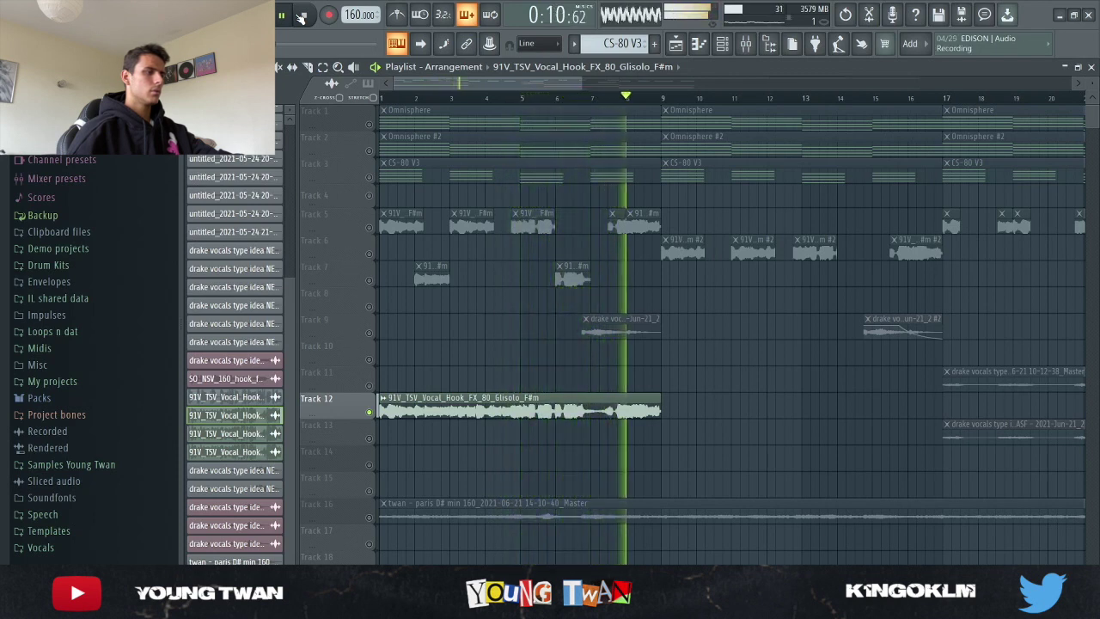
{"action": "left_click", "coordinate": [302, 17]}
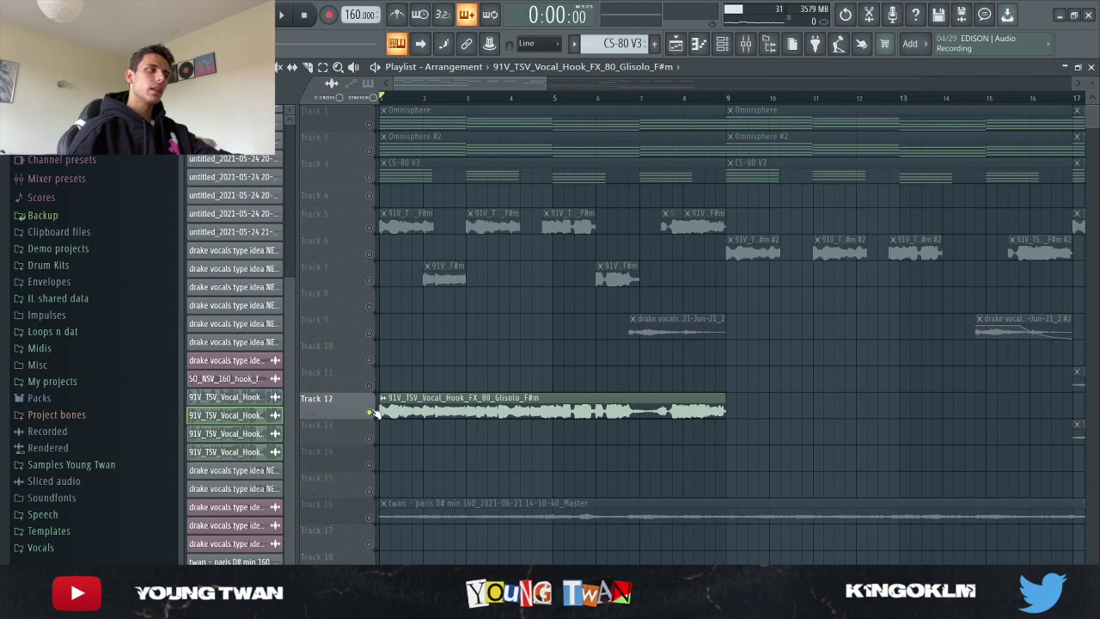
- Unmute Tracks 1 to 3 and play the original vocal hook together with the Omnisphere and CS-80 V3 chords
{"action": "left_click", "coordinate": [369, 124]}
{"action": "left_click", "coordinate": [368, 150]}
{"action": "left_click", "coordinate": [369, 177]}
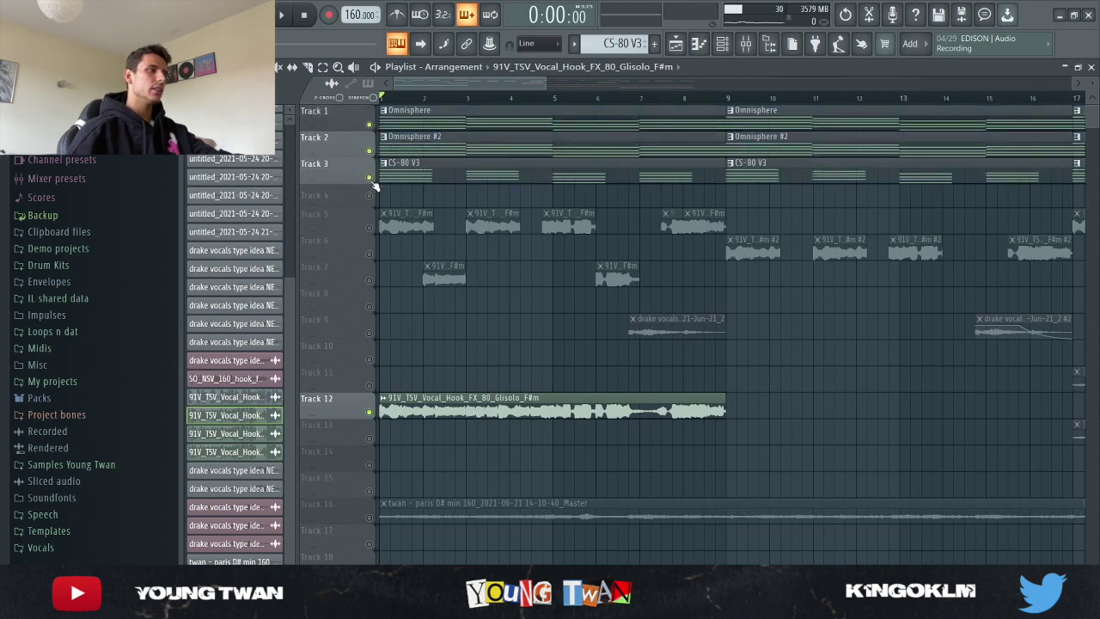
{"action": "left_click", "coordinate": [387, 411]}
{"action": "key", "text": "space"}
{"action": "key", "text": "Escape"}
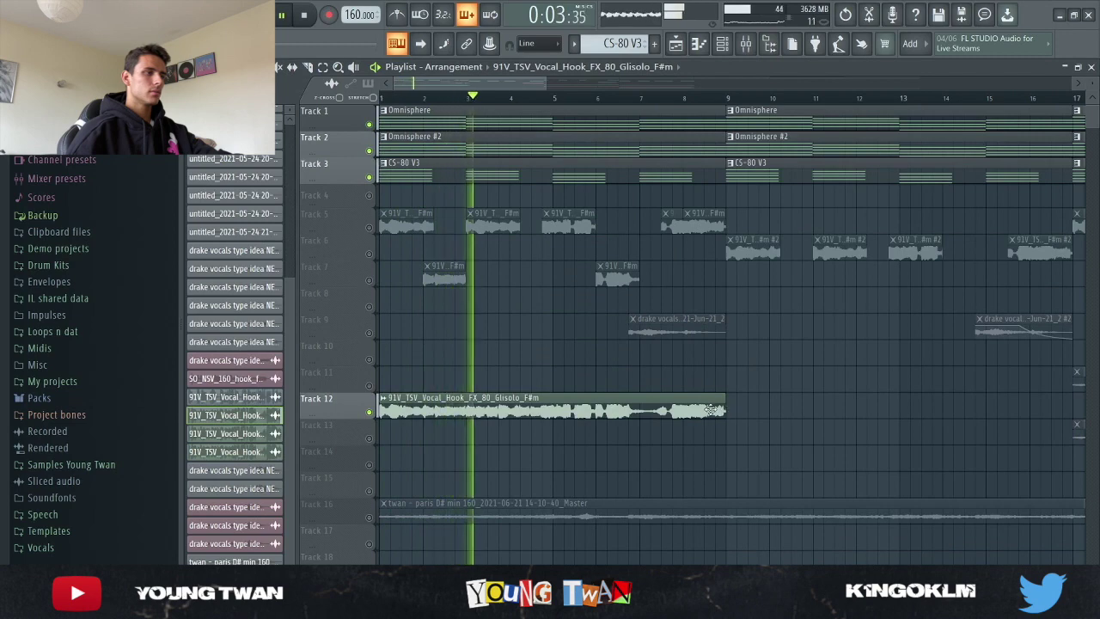
{"action": "key", "text": "space"}
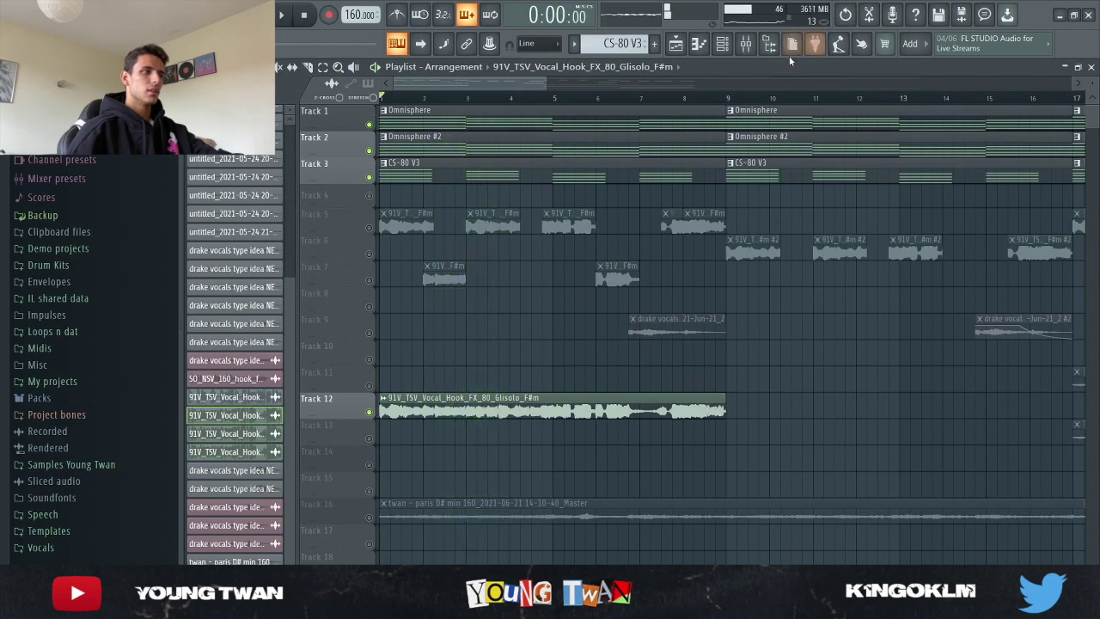
- Show the vocal's effect chain on mixer Insert 6 and view its LittleAlterBoy and first Fruity Parametric EQ 2 settings
{"action": "left_click", "coordinate": [745, 43]}
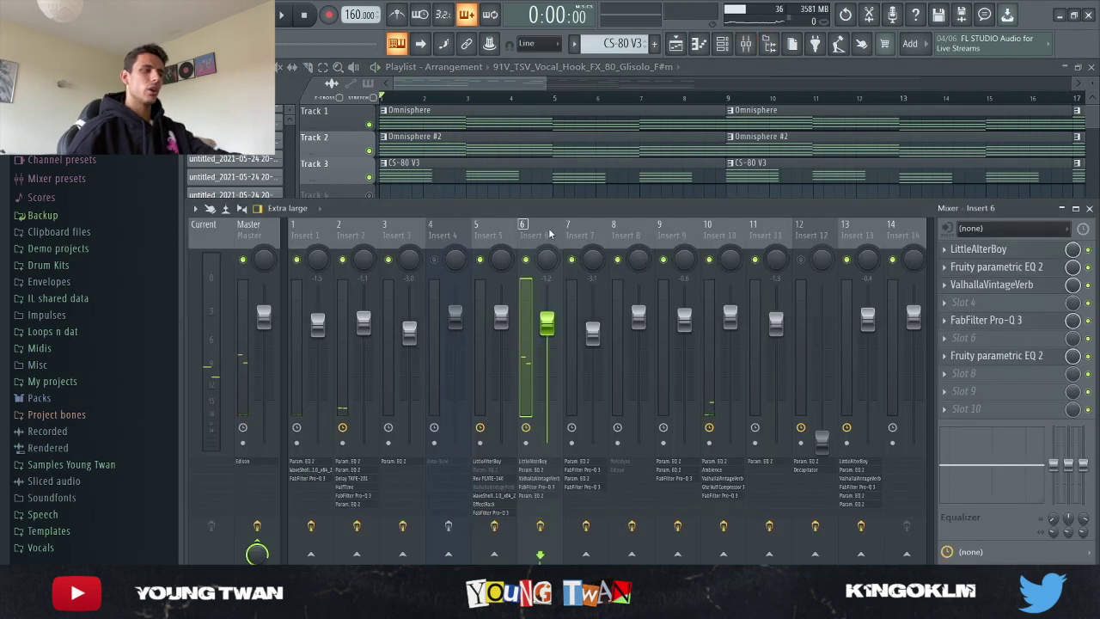
{"action": "left_click", "coordinate": [990, 267]}
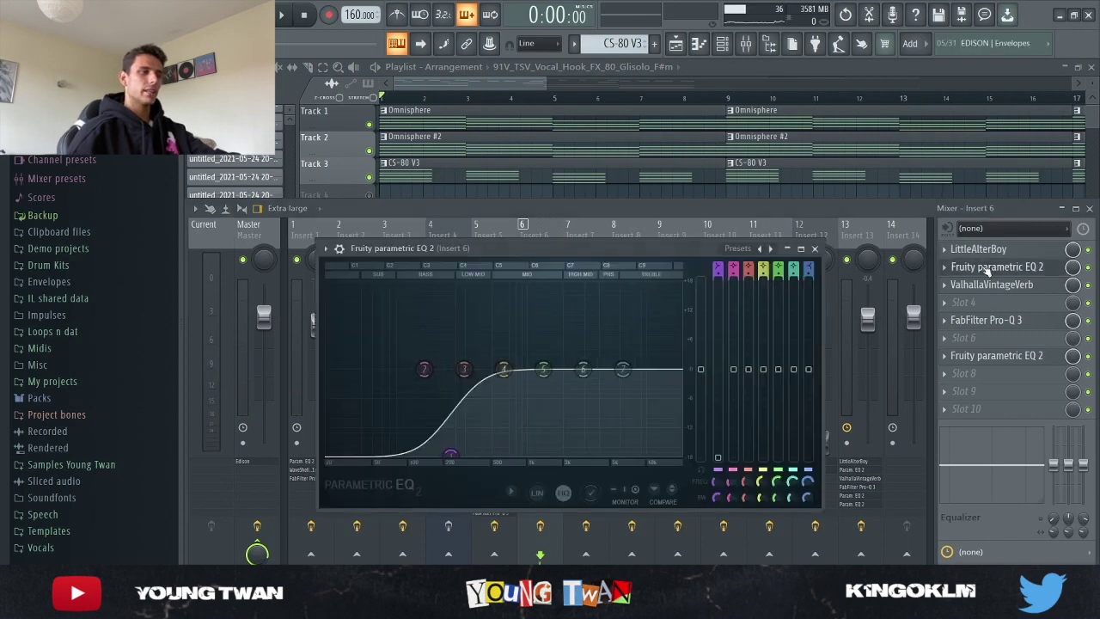
{"action": "left_click", "coordinate": [993, 249]}
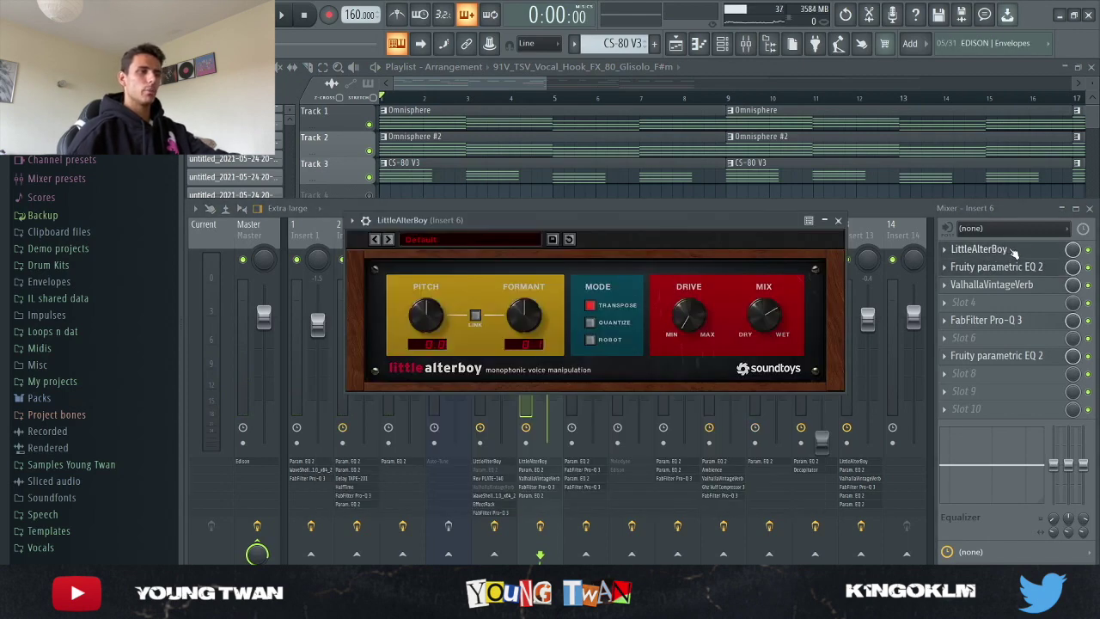
{"action": "left_click", "coordinate": [993, 250]}
{"action": "left_click", "coordinate": [1010, 268]}
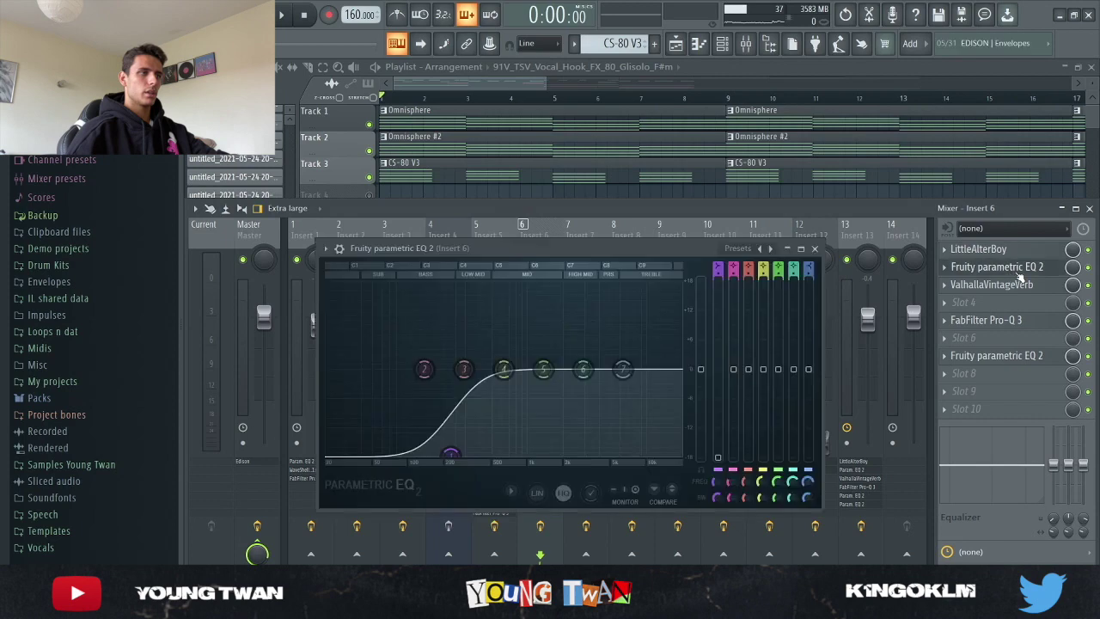
{"action": "left_click", "coordinate": [997, 267]}
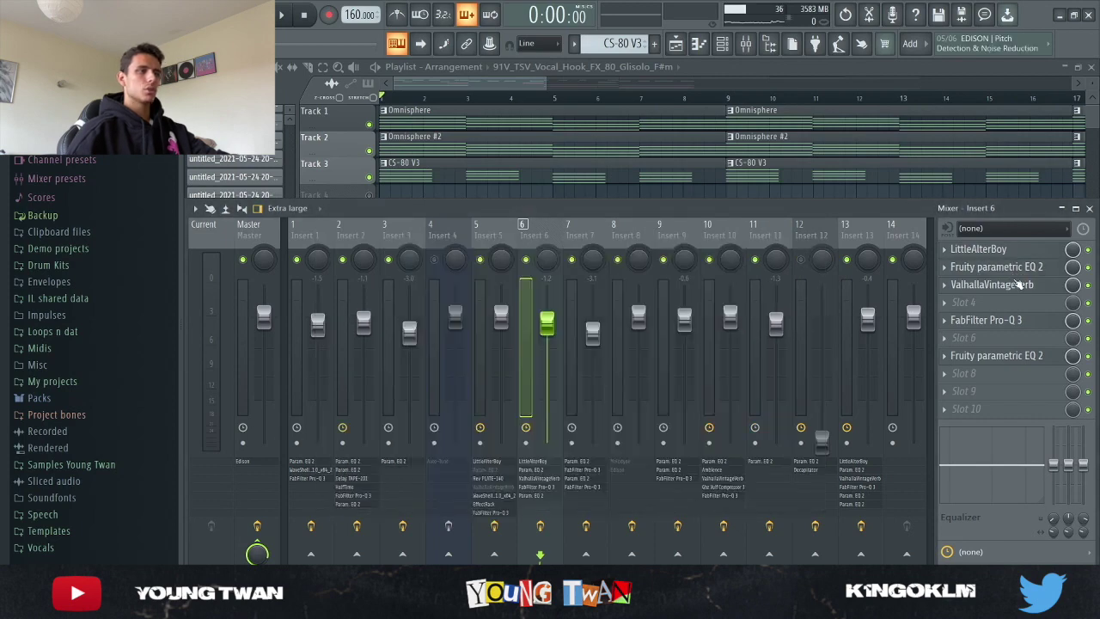
- Review the ValhallaVintageVerb, FabFilter Pro-Q 3 and final Fruity Parametric EQ 2 settings on Insert 6
{"action": "left_click", "coordinate": [993, 285]}
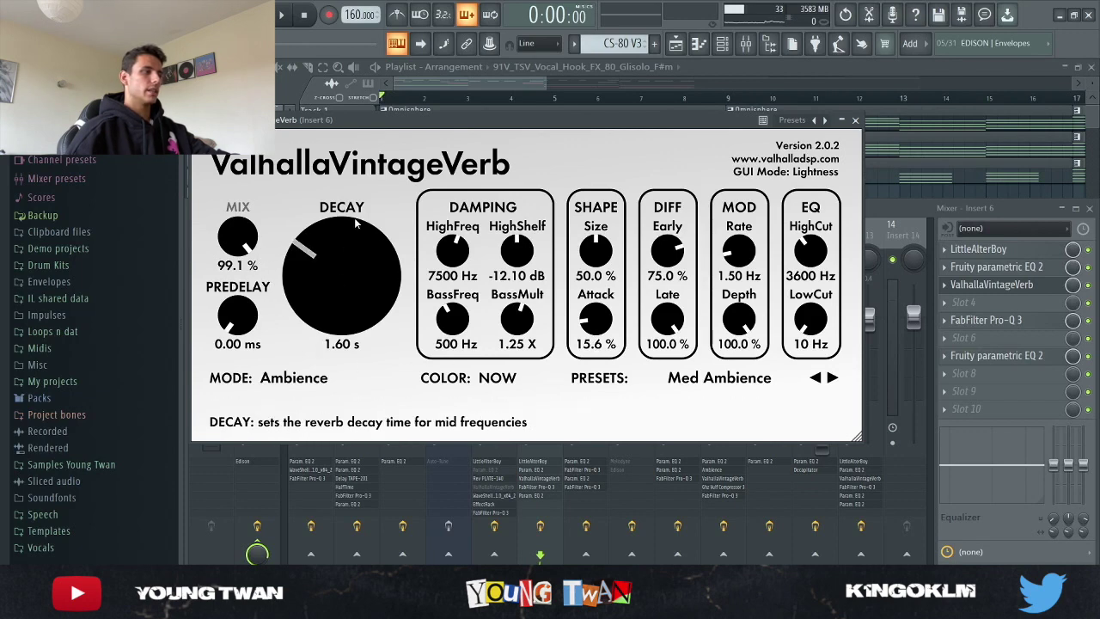
{"action": "left_click", "coordinate": [855, 120]}
{"action": "left_click", "coordinate": [986, 320]}
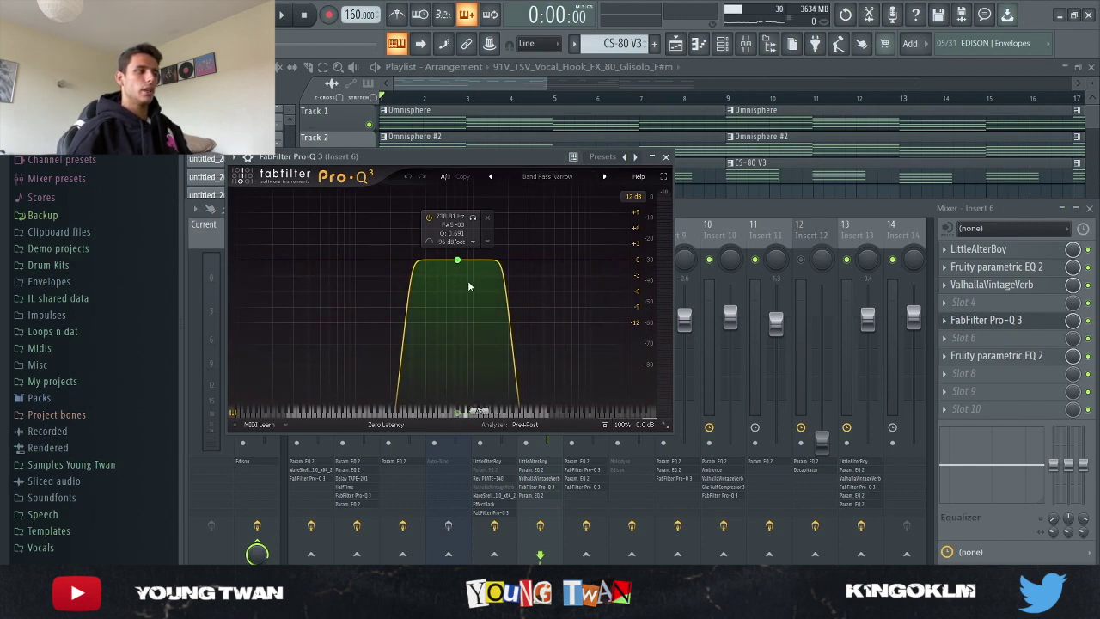
{"action": "left_click", "coordinate": [665, 157]}
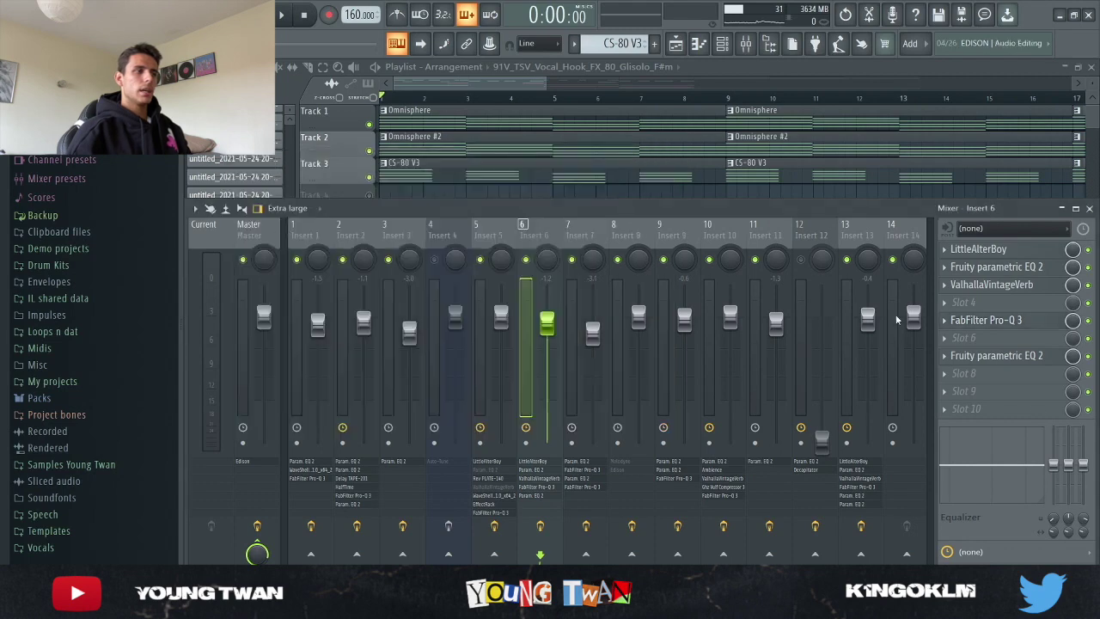
{"action": "left_click", "coordinate": [1021, 356]}
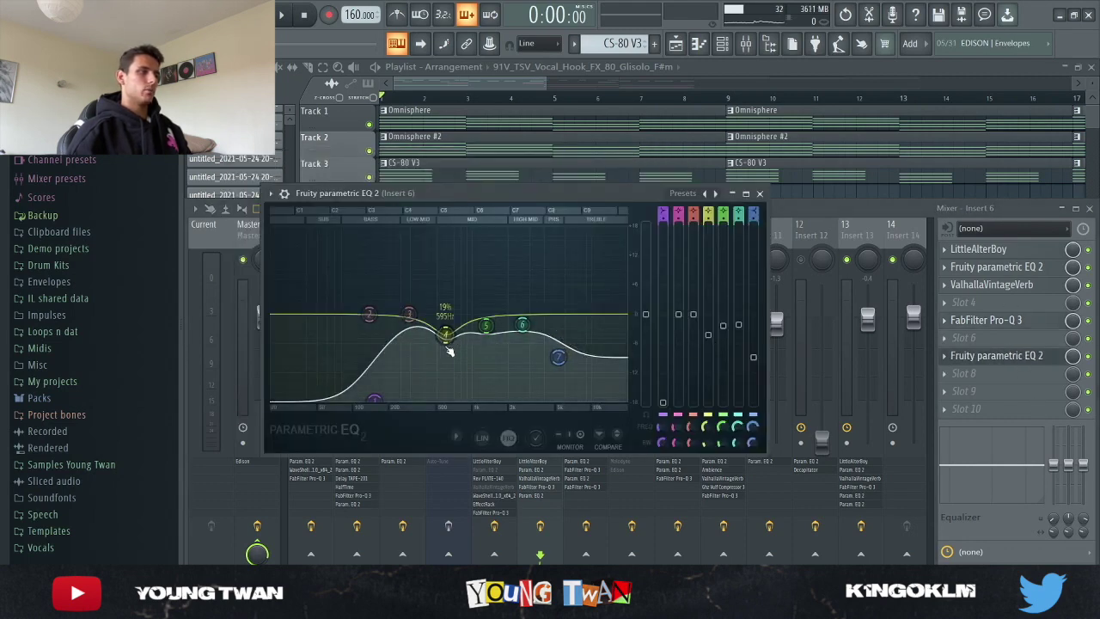
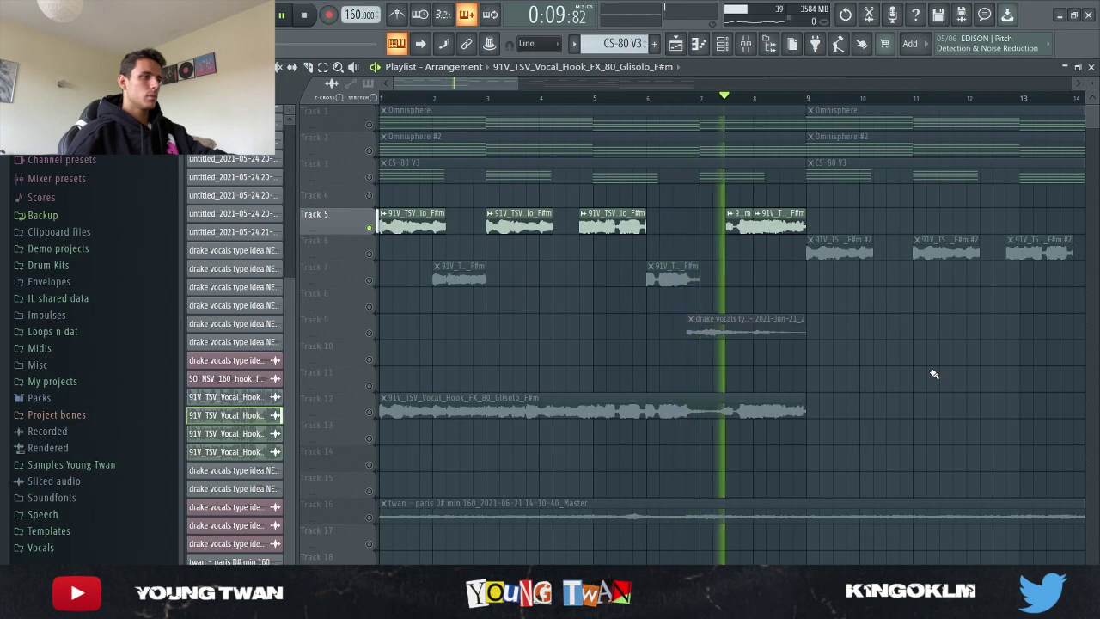
{"action": "key", "text": "space"}
{"action": "left_click", "coordinate": [754, 46]}
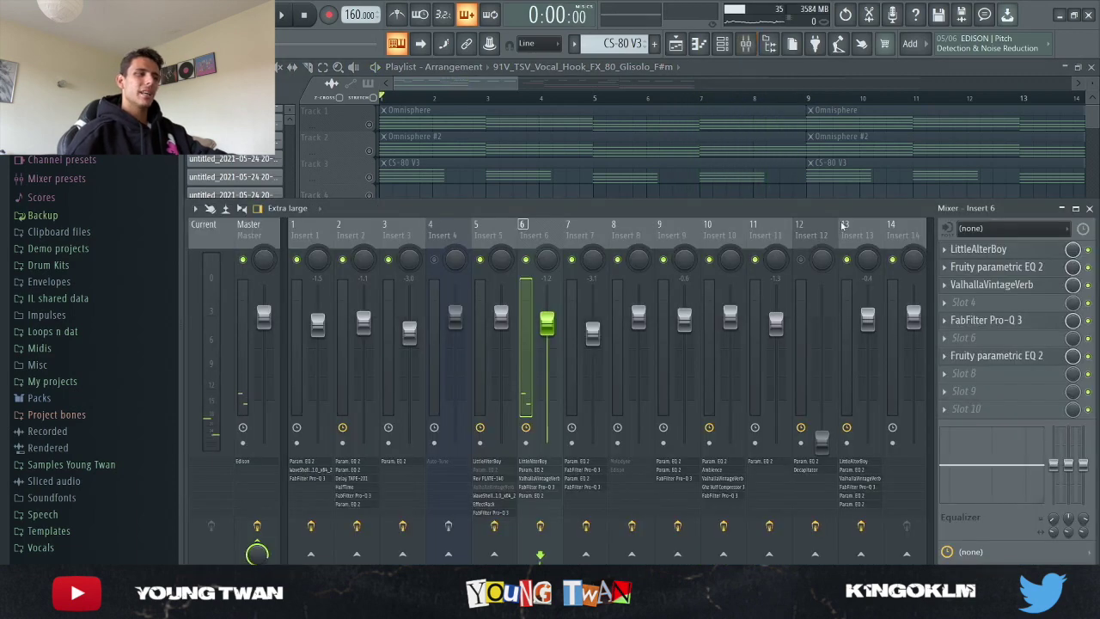
{"action": "left_click", "coordinate": [696, 198]}
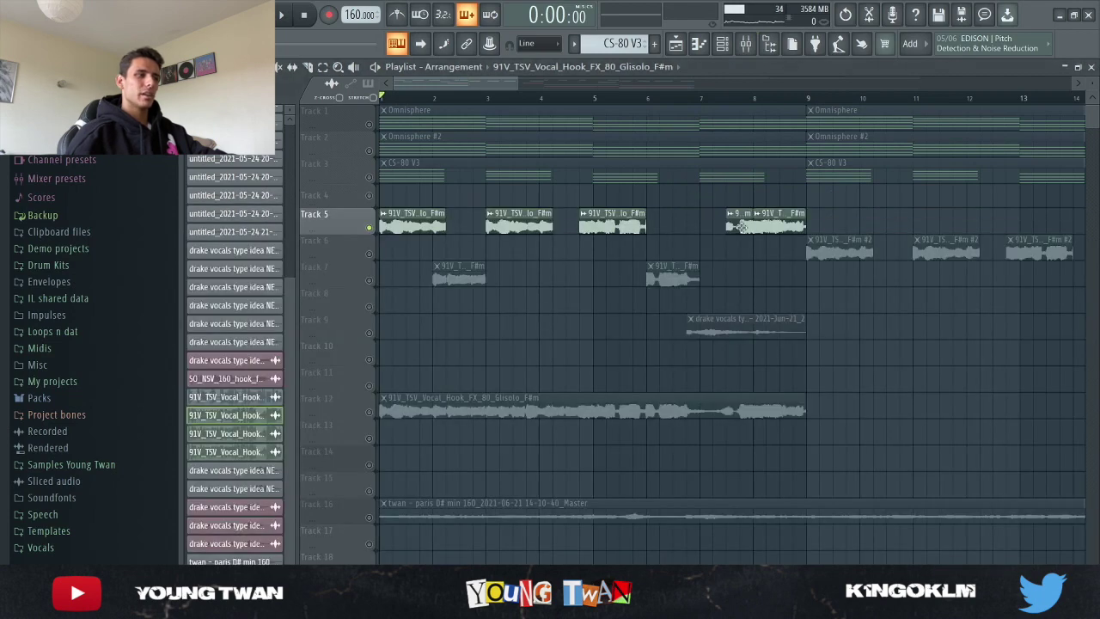
{"action": "left_click", "coordinate": [746, 44]}
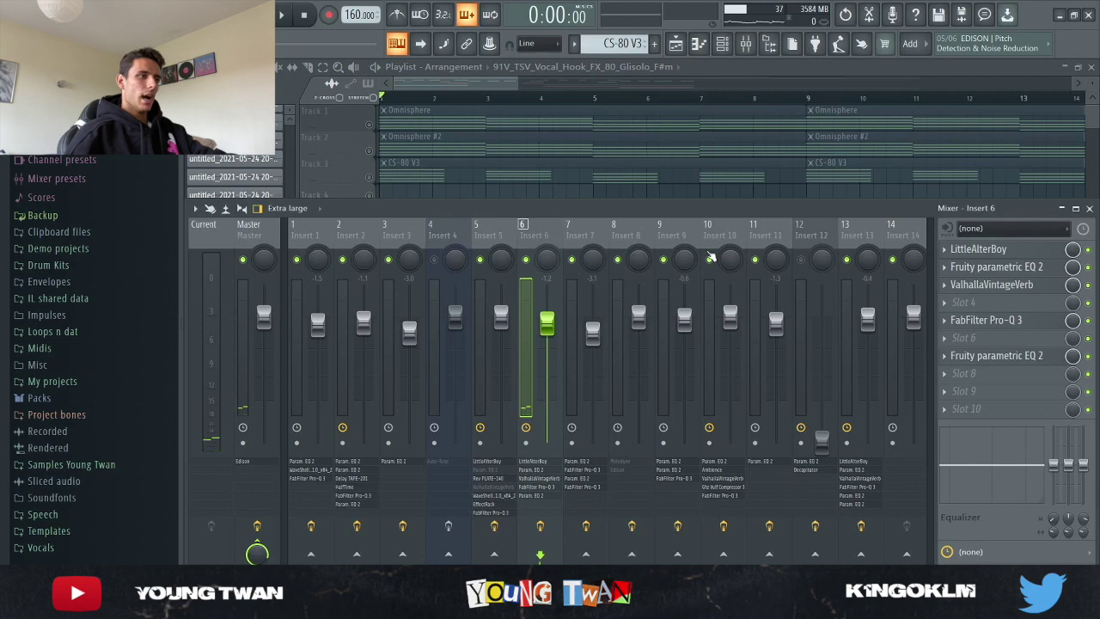
{"action": "left_click", "coordinate": [632, 196]}
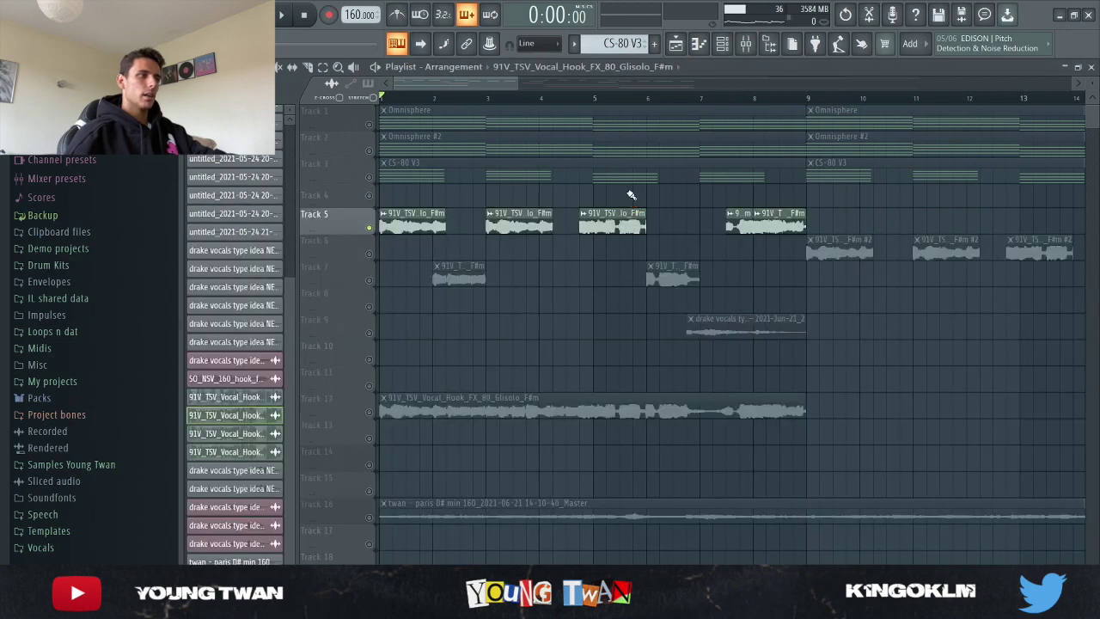
- Open Melodyne on mixer Insert 8 and examine the detected chords and notes around bars 25 to 33
{"action": "left_click", "coordinate": [745, 44]}
{"action": "left_click", "coordinate": [636, 232]}
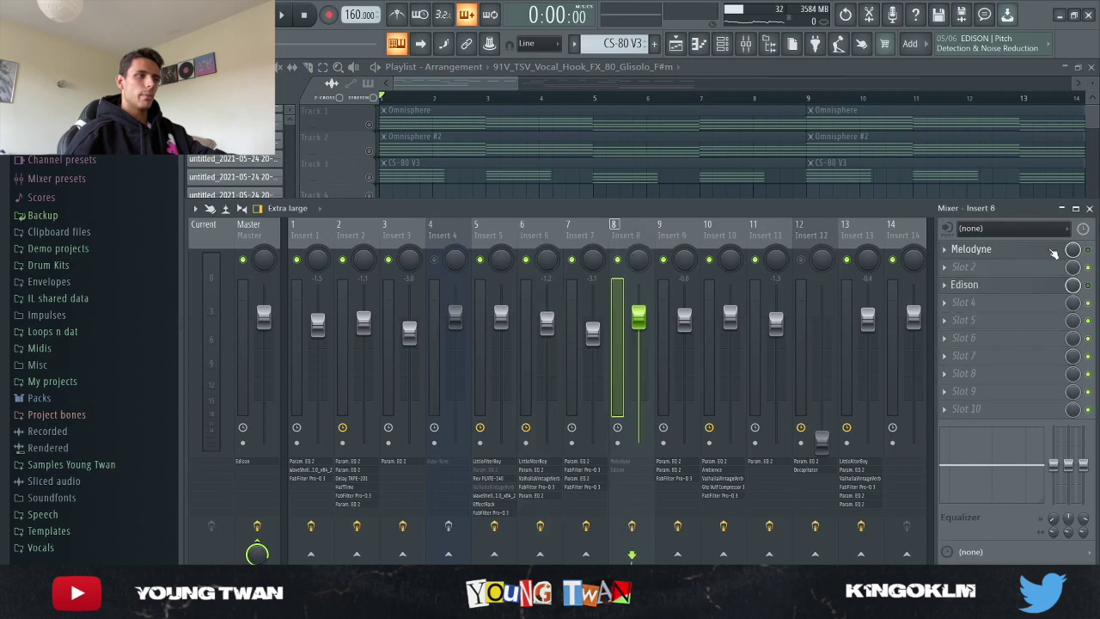
{"action": "left_click", "coordinate": [1018, 254]}
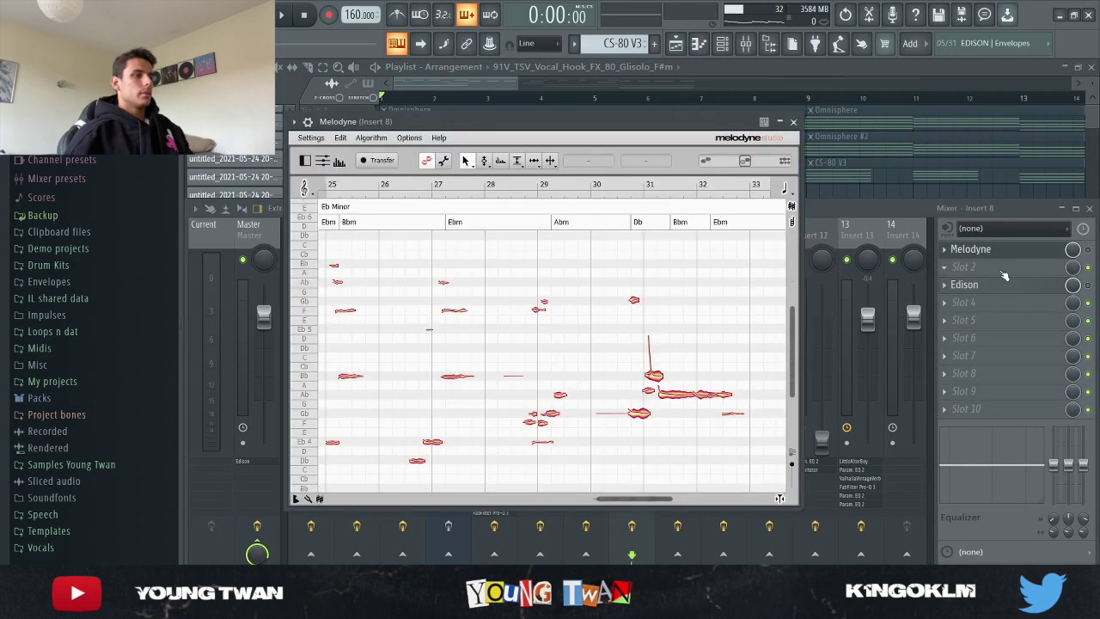
{"action": "scroll", "coordinate": [700, 275], "scroll_direction": "down", "scroll_amount": 5}
{"action": "scroll", "coordinate": [593, 310], "scroll_direction": "up", "scroll_amount": 6}
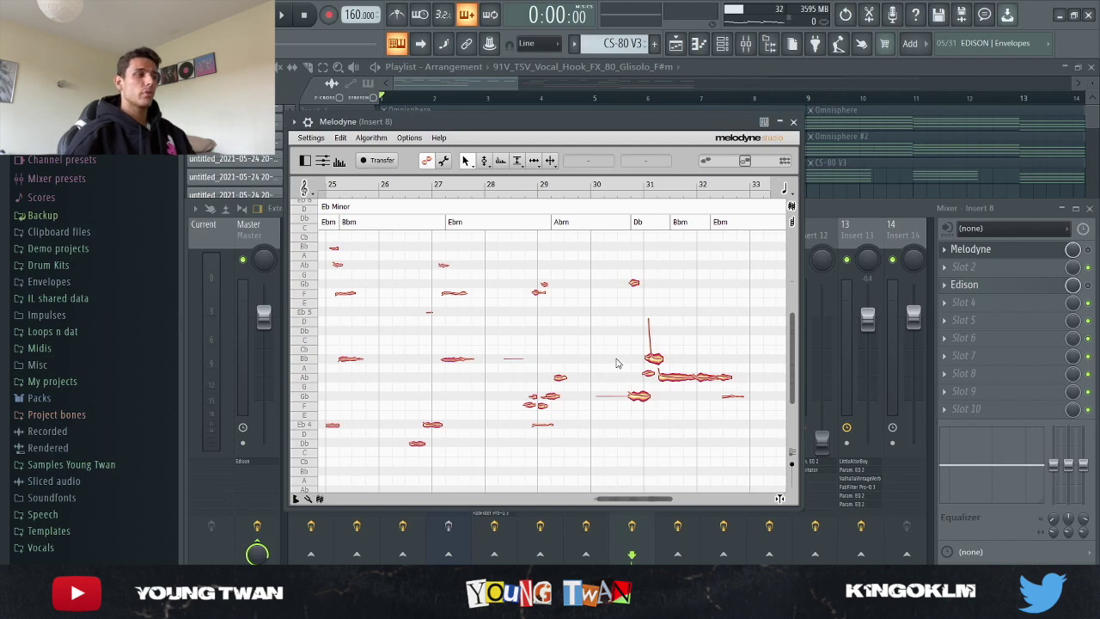
{"action": "left_click_drag", "start_coordinate": [546, 118], "coordinate": [606, 114]}
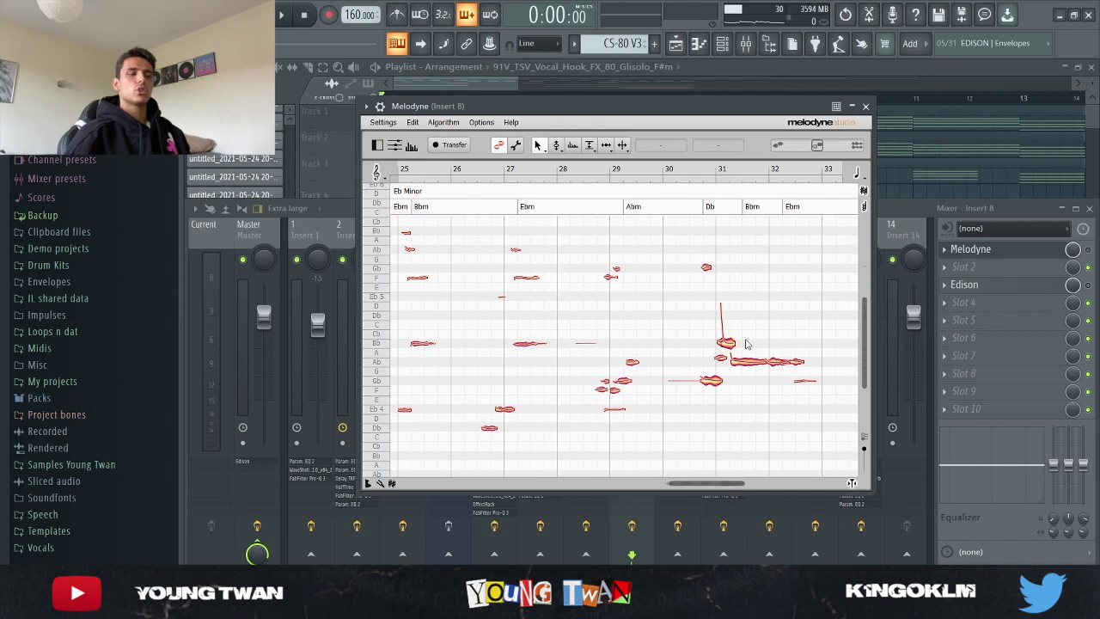
- Load Melodyne on the empty mixer Insert 14 and arm its Transfer
{"action": "left_click", "coordinate": [944, 189]}
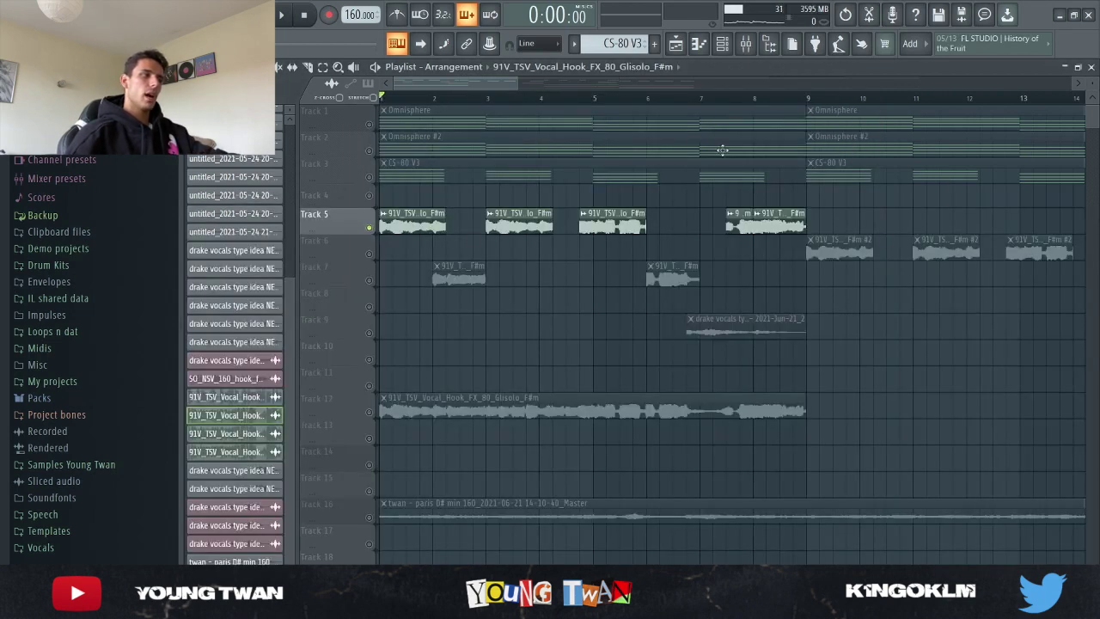
{"action": "left_click", "coordinate": [769, 46]}
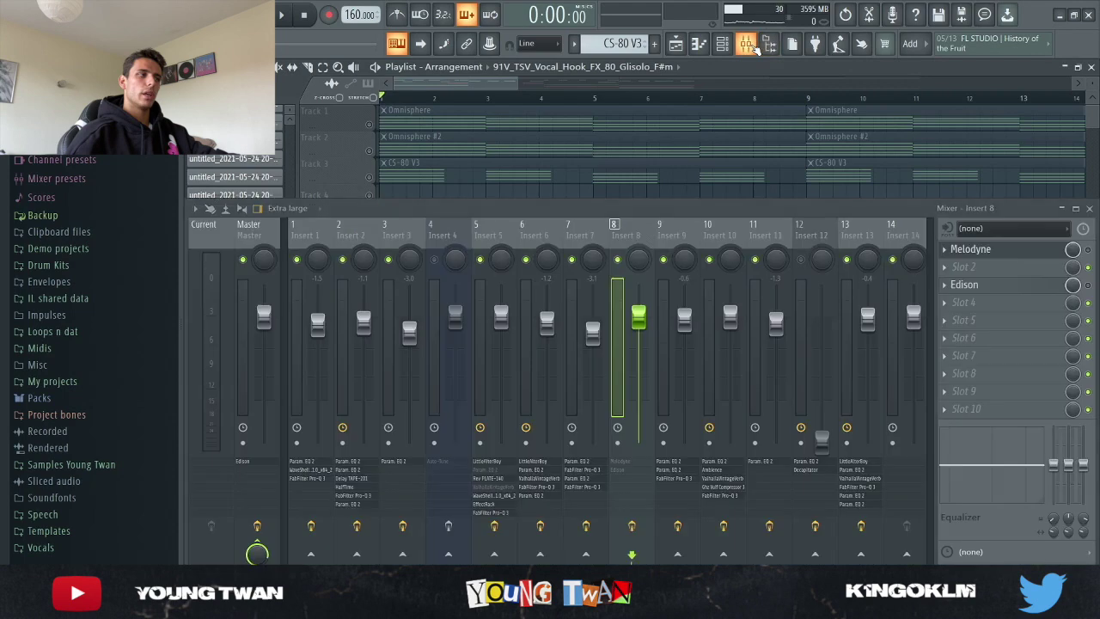
{"action": "left_click", "coordinate": [823, 192]}
{"action": "key", "text": "F9"}
{"action": "left_click", "coordinate": [591, 227]}
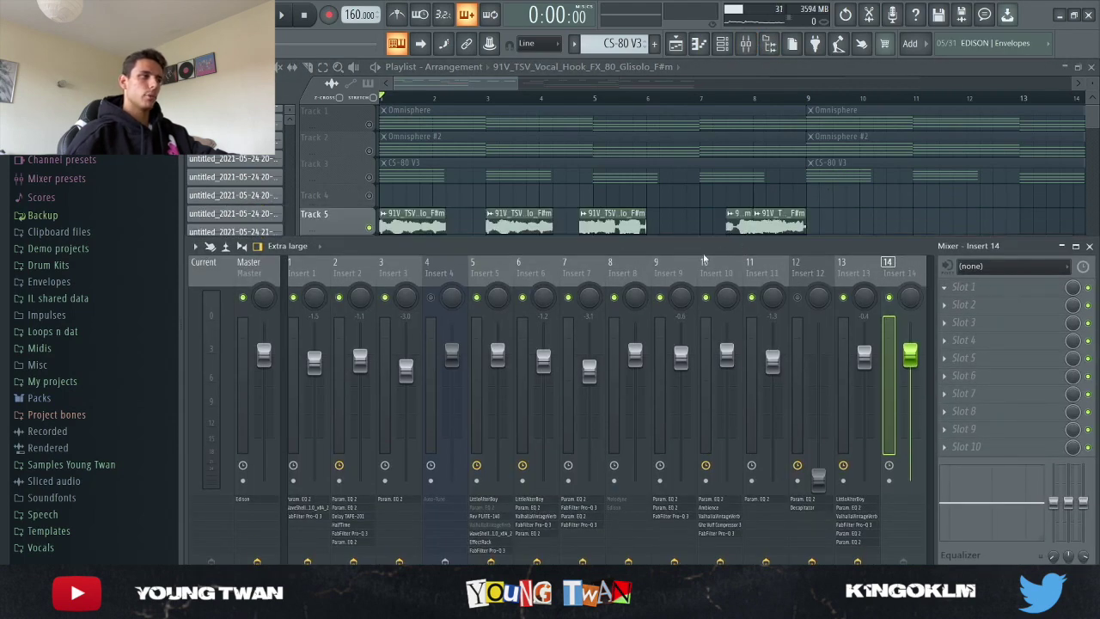
{"action": "left_click_drag", "start_coordinate": [616, 122], "coordinate": [578, 101]}
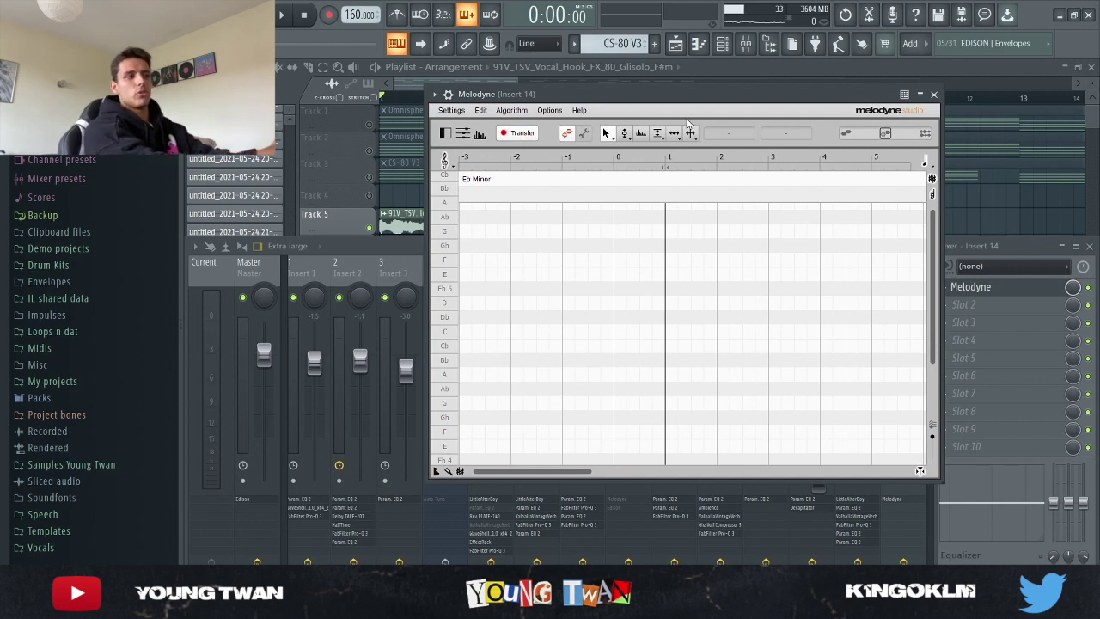
- Play the Track 5 vocal chops into Melodyne on Insert 14 and examine the notes it detects
{"action": "key", "text": "space"}
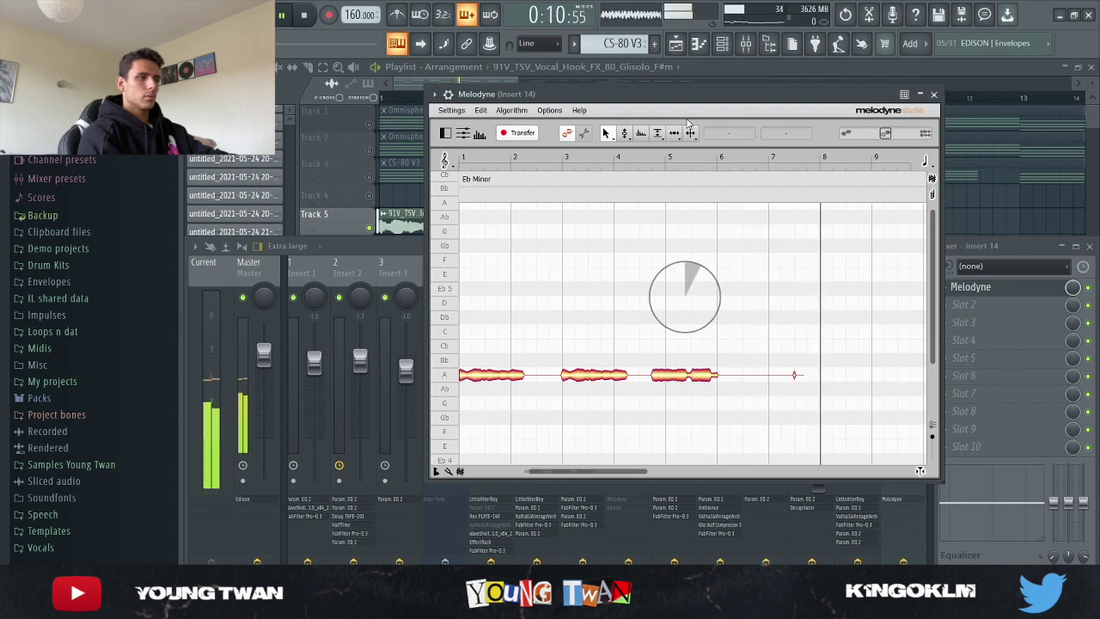
{"action": "key", "text": "space"}
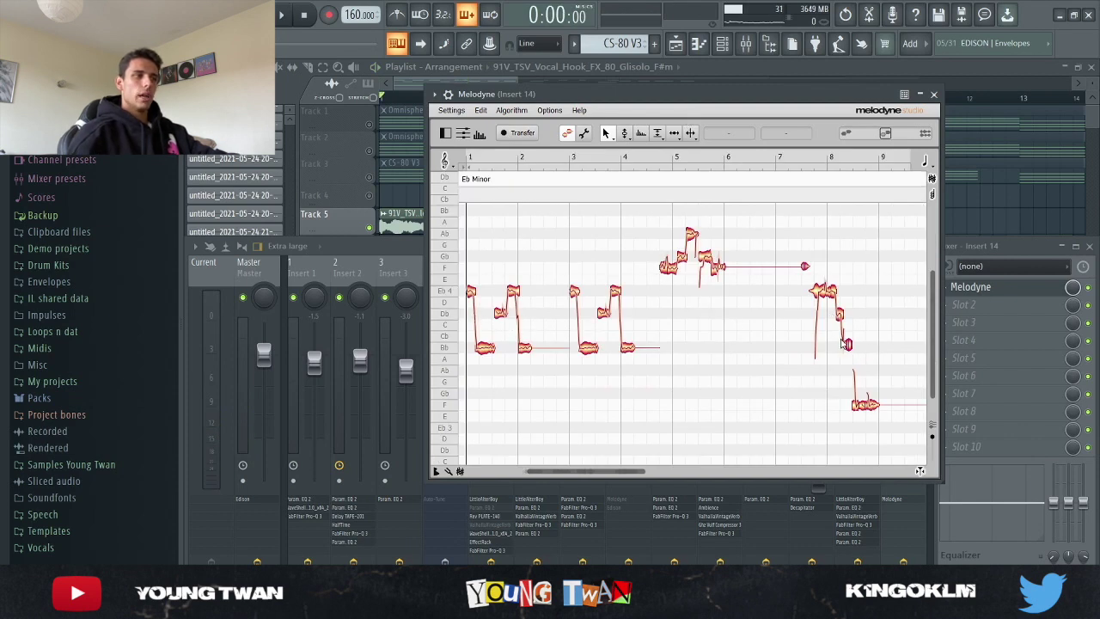
{"action": "scroll", "coordinate": [844, 345], "scroll_direction": "up", "scroll_amount": 2}
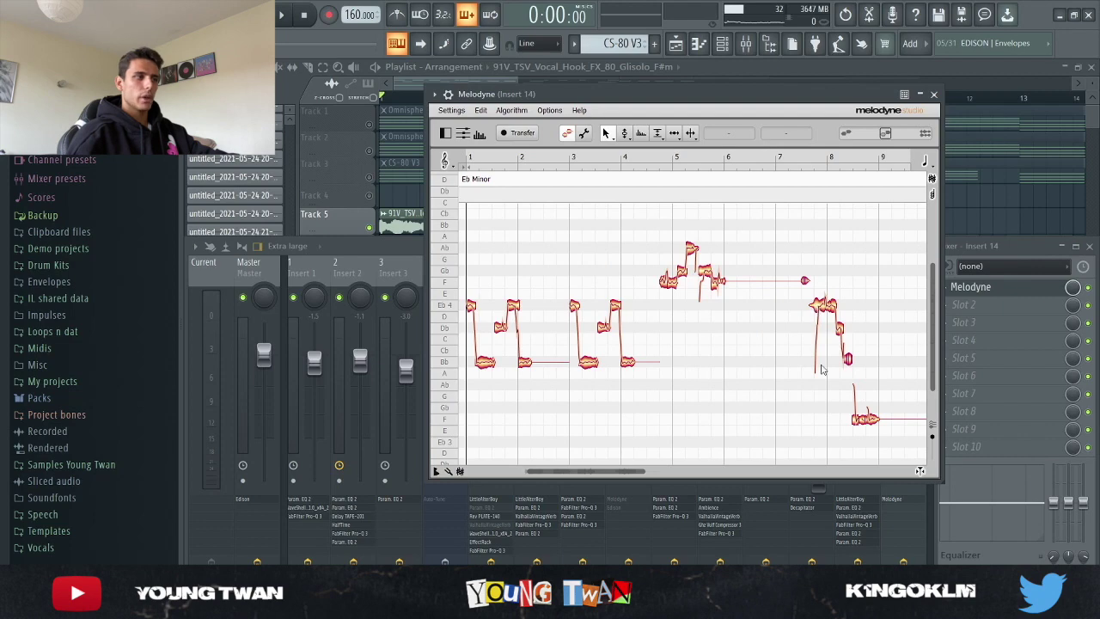
{"action": "left_click", "coordinate": [934, 94]}
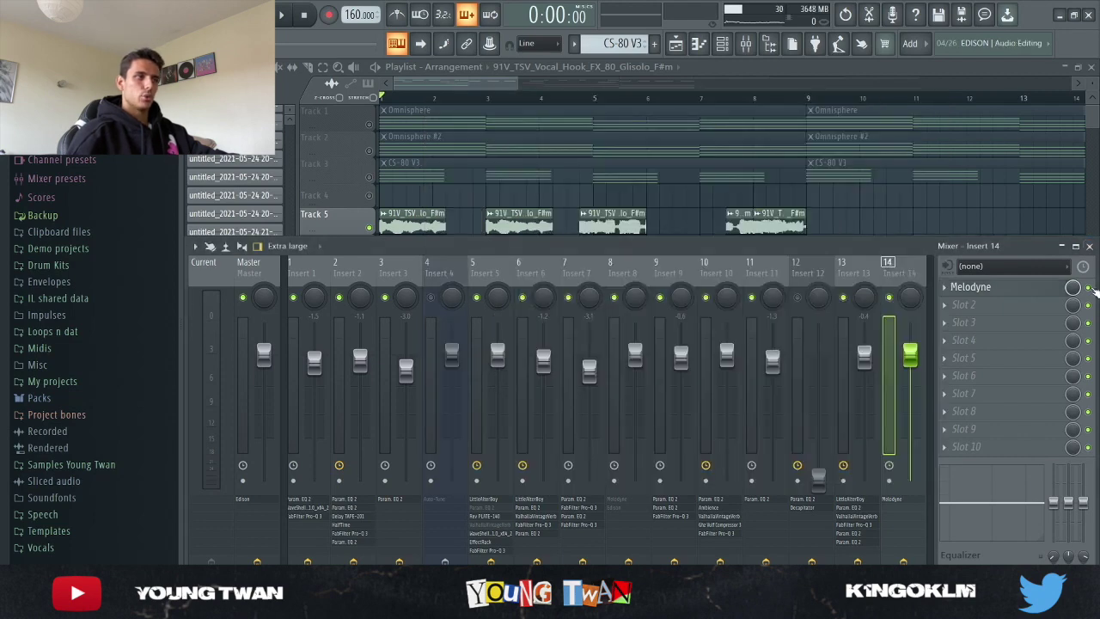
- Show Melodyne on Insert 8 while playing the section from bar 25
{"action": "left_click", "coordinate": [619, 267]}
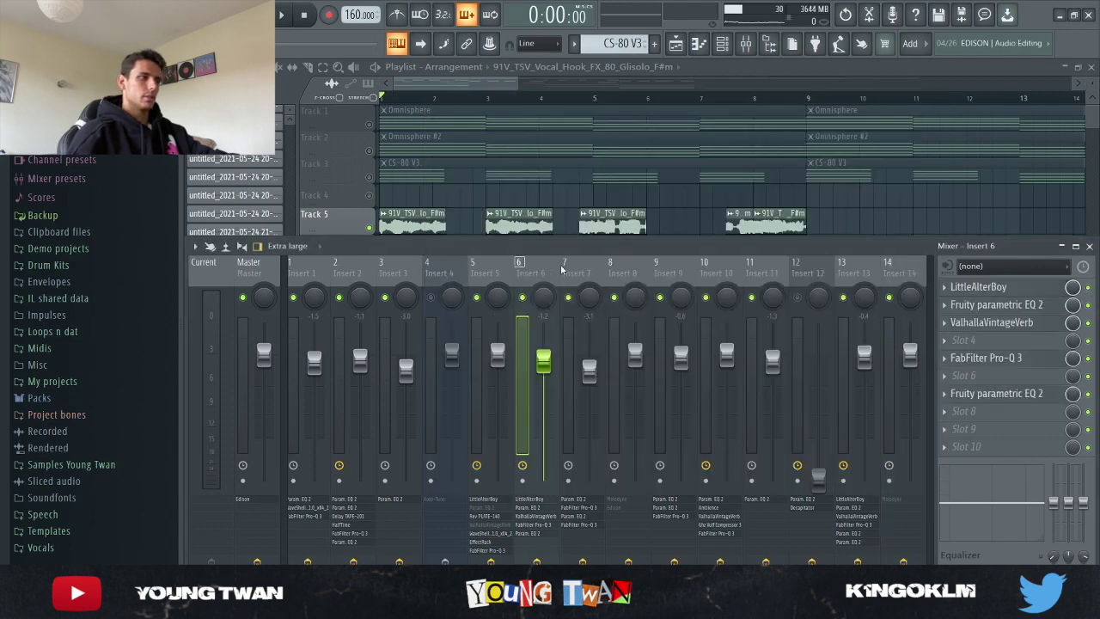
{"action": "left_click", "coordinate": [971, 287]}
{"action": "key", "text": "space"}
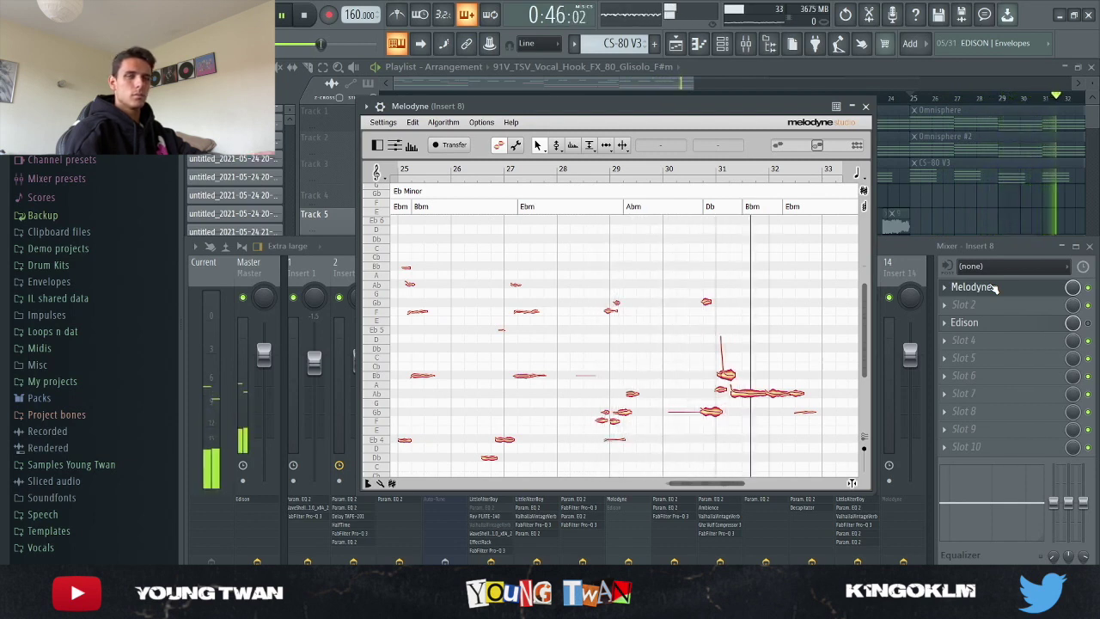
{"action": "key", "text": "space"}
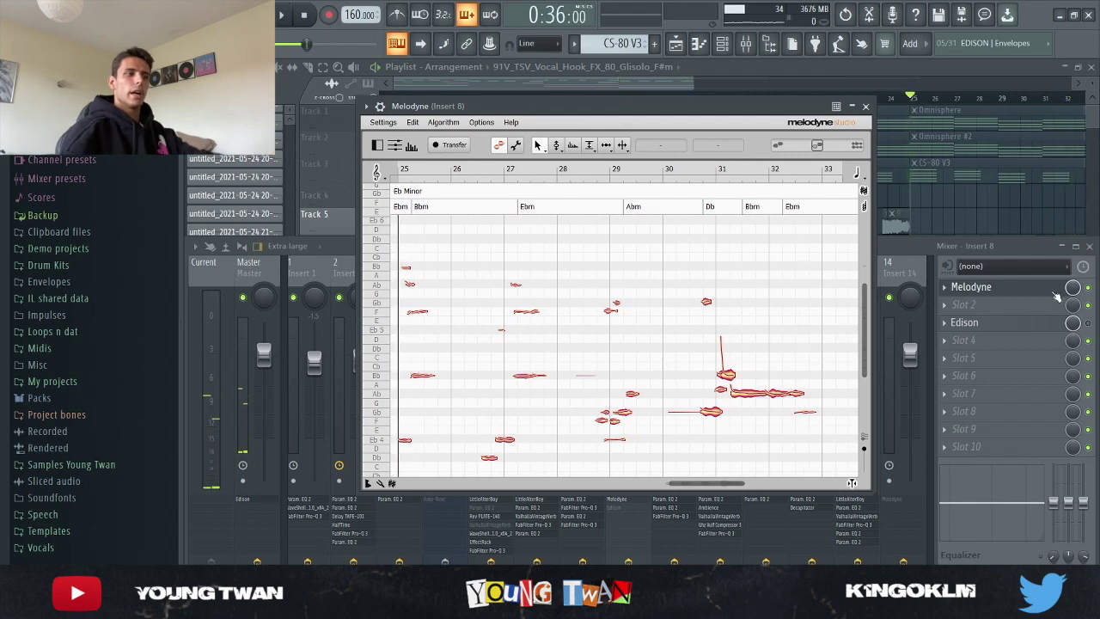
- Close Melodyne and play the rendered vocal on Track 13 around bars 22 to 24
{"action": "left_click", "coordinate": [972, 287]}
{"action": "key", "text": "F9"}
{"action": "left_click", "coordinate": [513, 94]}
{"action": "key", "text": "space"}
{"action": "key", "text": "space"}
{"action": "left_click", "coordinate": [851, 99]}
{"action": "key", "text": "space"}
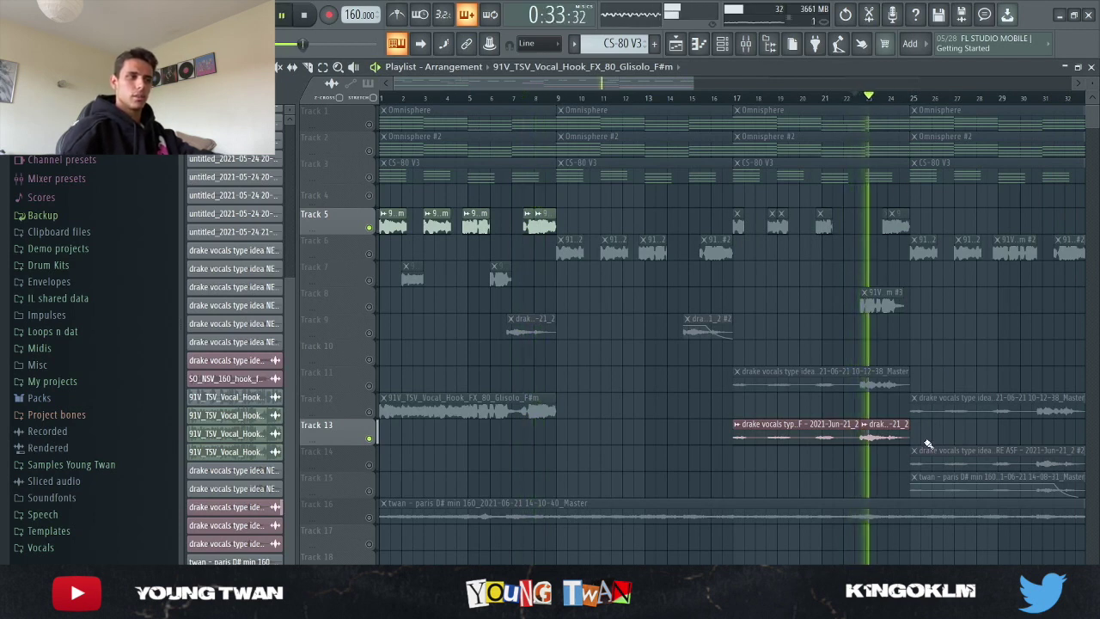
{"action": "key", "text": "space"}
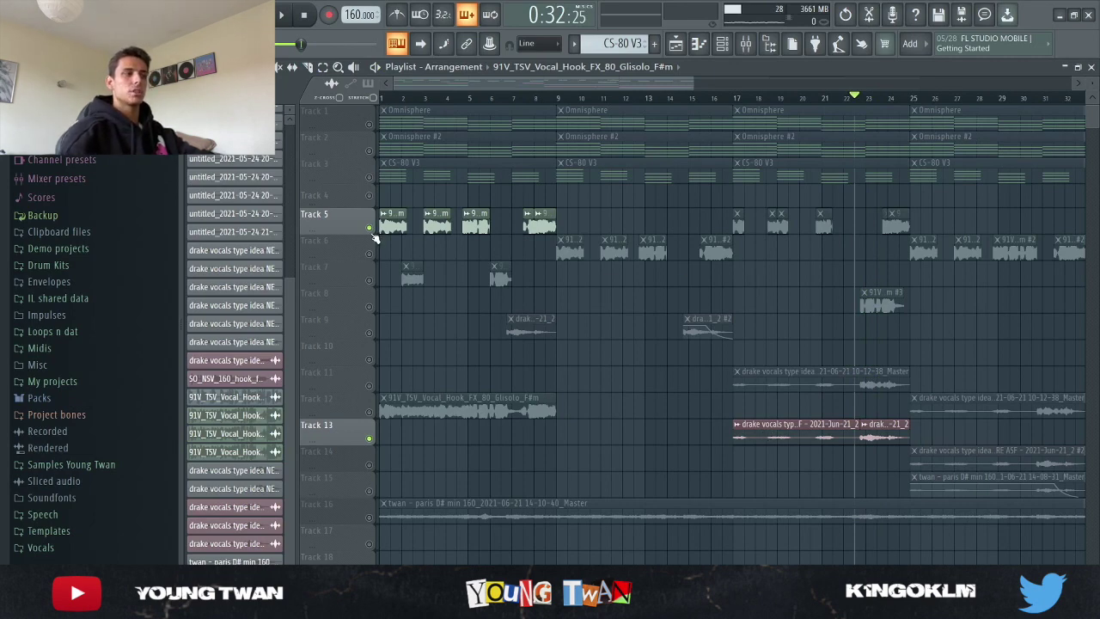
- Solo Track 5 with Track 9, mute Track 5's last chops before bar 9, and play the result
{"action": "scroll", "coordinate": [447, 97], "scroll_direction": "down", "scroll_amount": 2}
{"action": "left_click", "coordinate": [475, 97]}
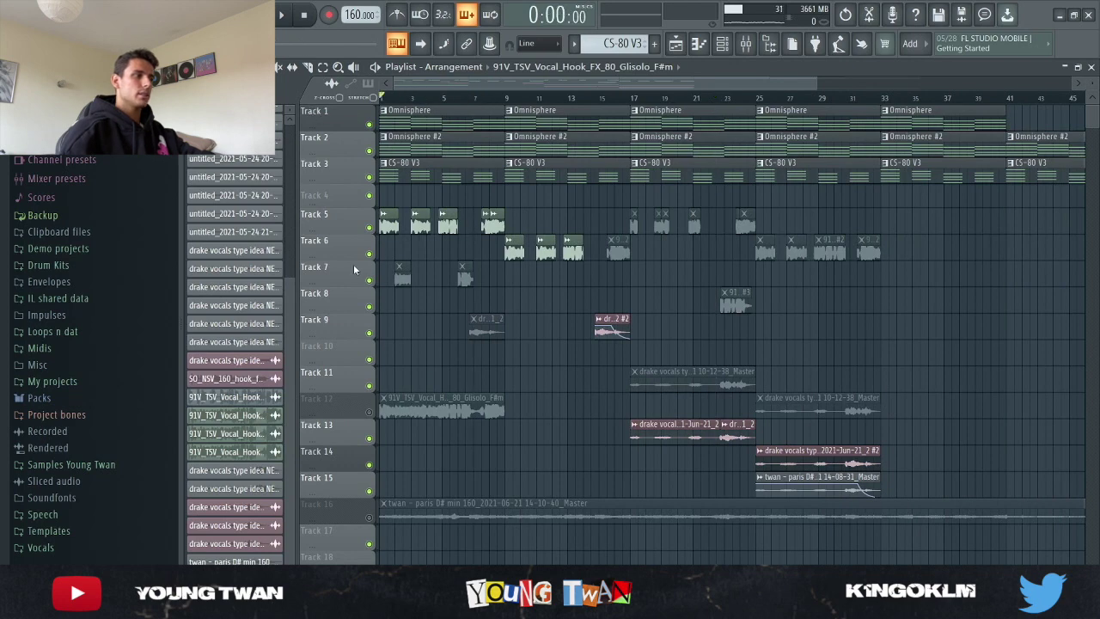
{"action": "scroll", "coordinate": [479, 274], "scroll_direction": "up", "scroll_amount": 2}
{"action": "right_click", "coordinate": [369, 227]}
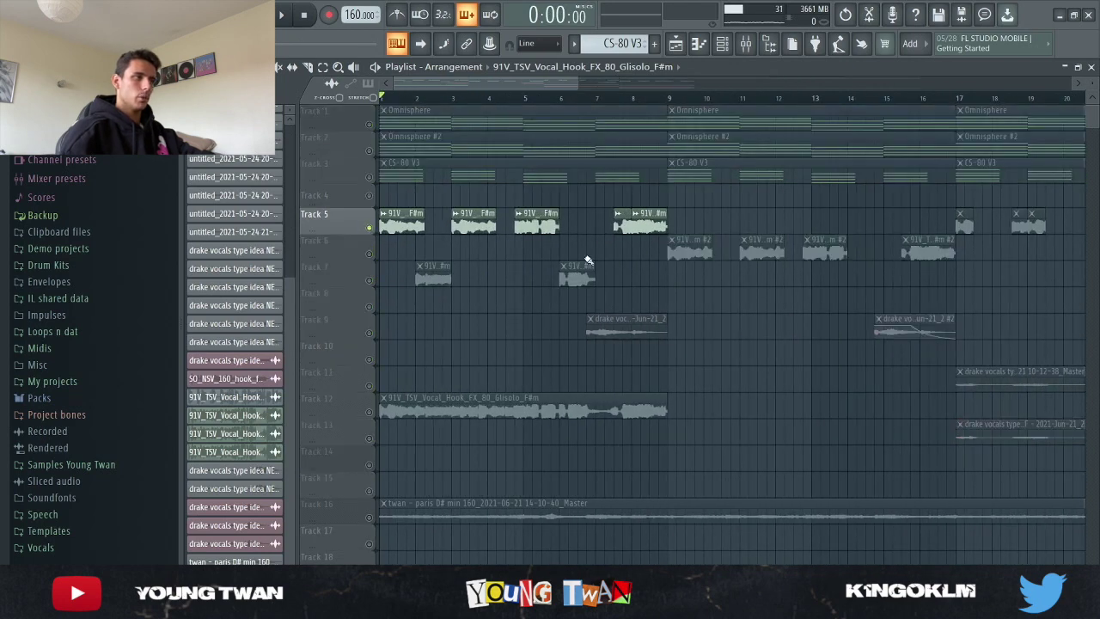
{"action": "left_click", "coordinate": [368, 333]}
{"action": "key", "text": "space"}
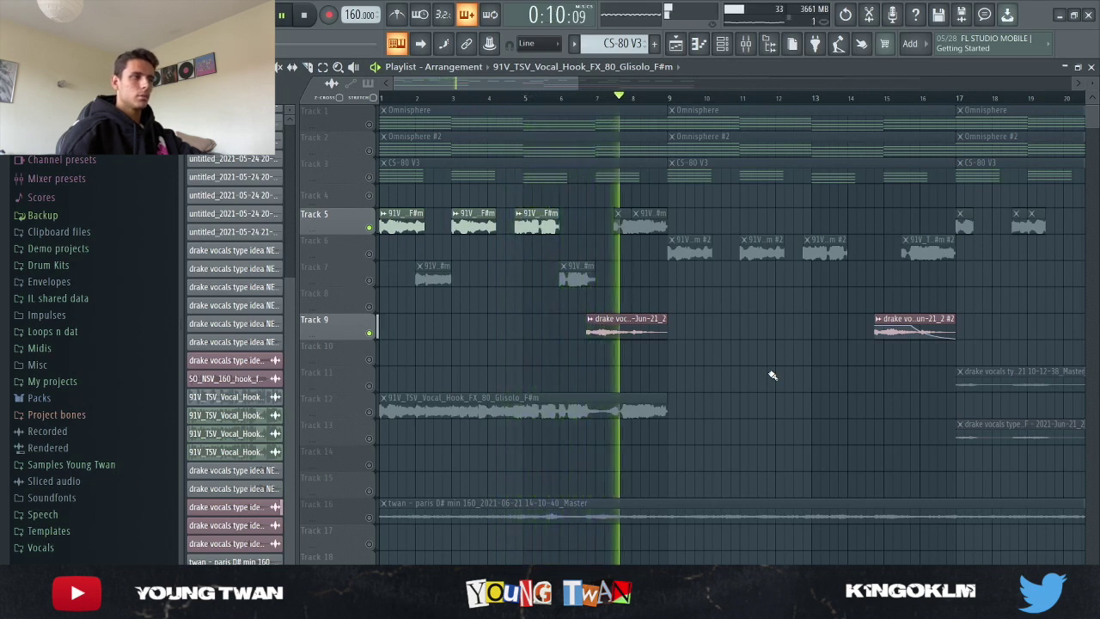
{"action": "key", "text": "space"}
- Check the mixer briefly and replay the Track 5 chops leading into the rendered vocal on Track 9
{"action": "left_click", "coordinate": [746, 43]}
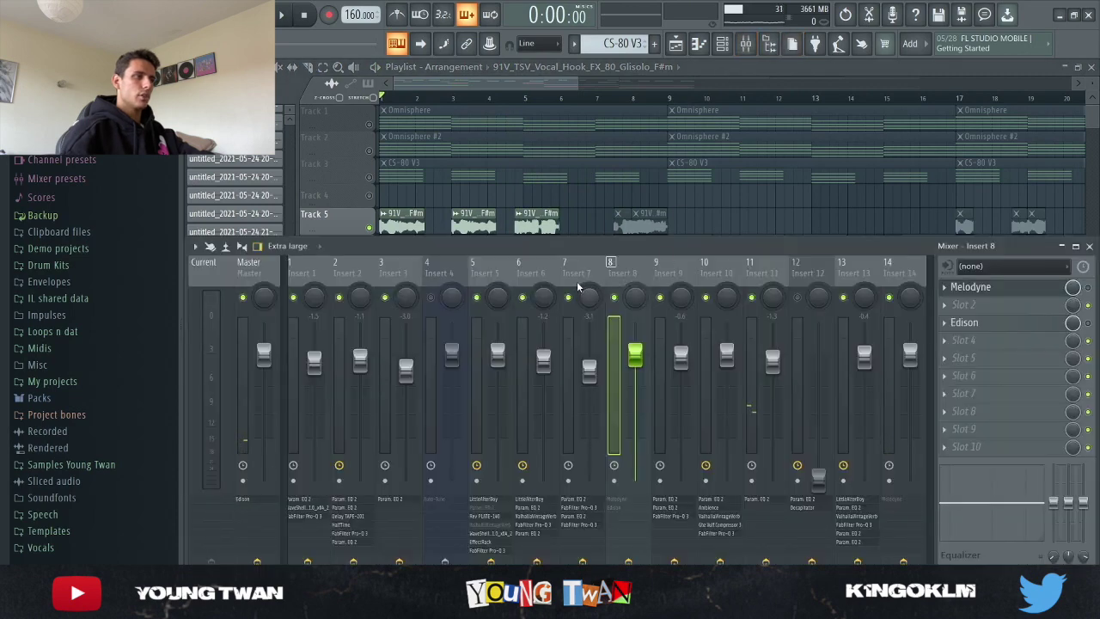
{"action": "key", "text": "F9"}
{"action": "double_click", "coordinate": [542, 222]}
{"action": "key", "text": "Escape"}
{"action": "key", "text": "space"}
{"action": "key", "text": "Page_Down"}
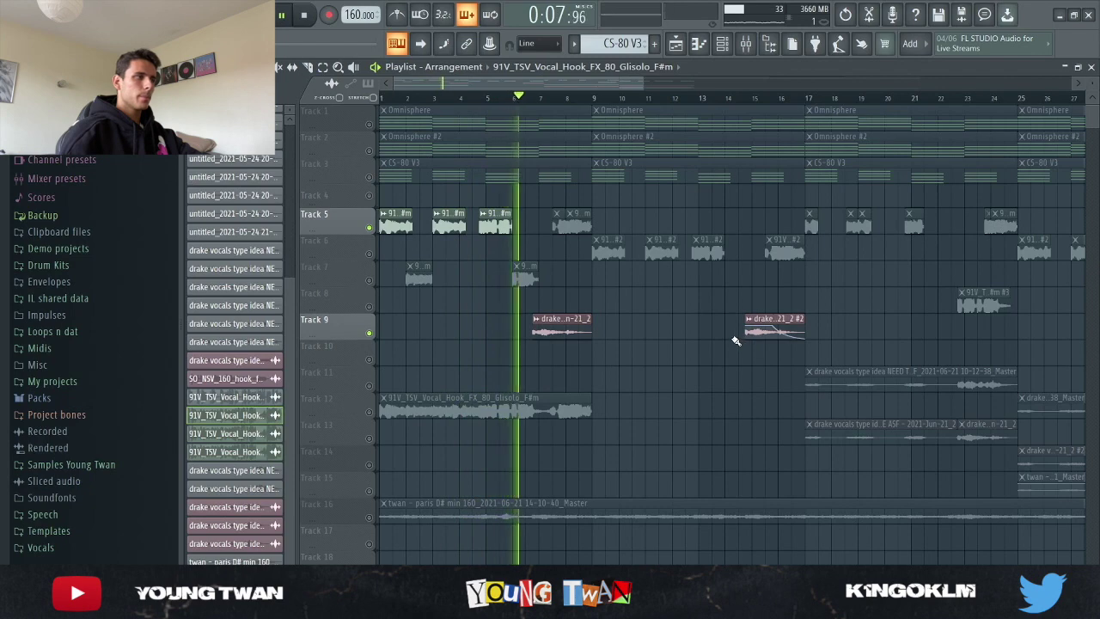
{"action": "scroll", "coordinate": [681, 344], "scroll_direction": "down", "scroll_amount": 2}
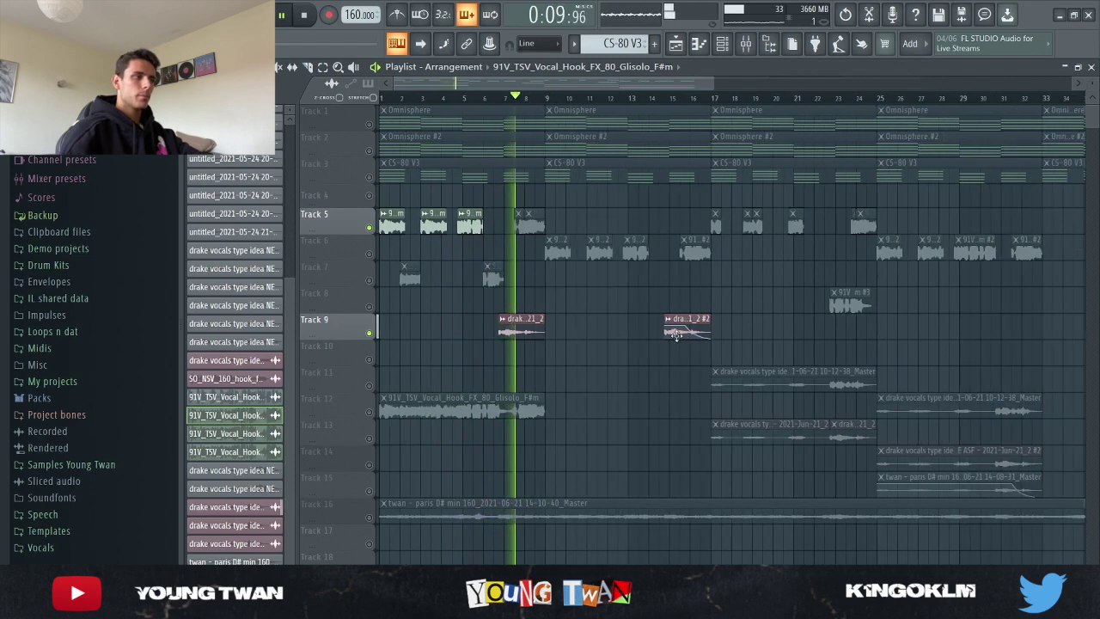
{"action": "key", "text": "space"}
- Unmute Track 6, mark bars 17 to 25, and unmute Track 5's chops between bars 17 and 21
{"action": "left_click", "coordinate": [369, 254]}
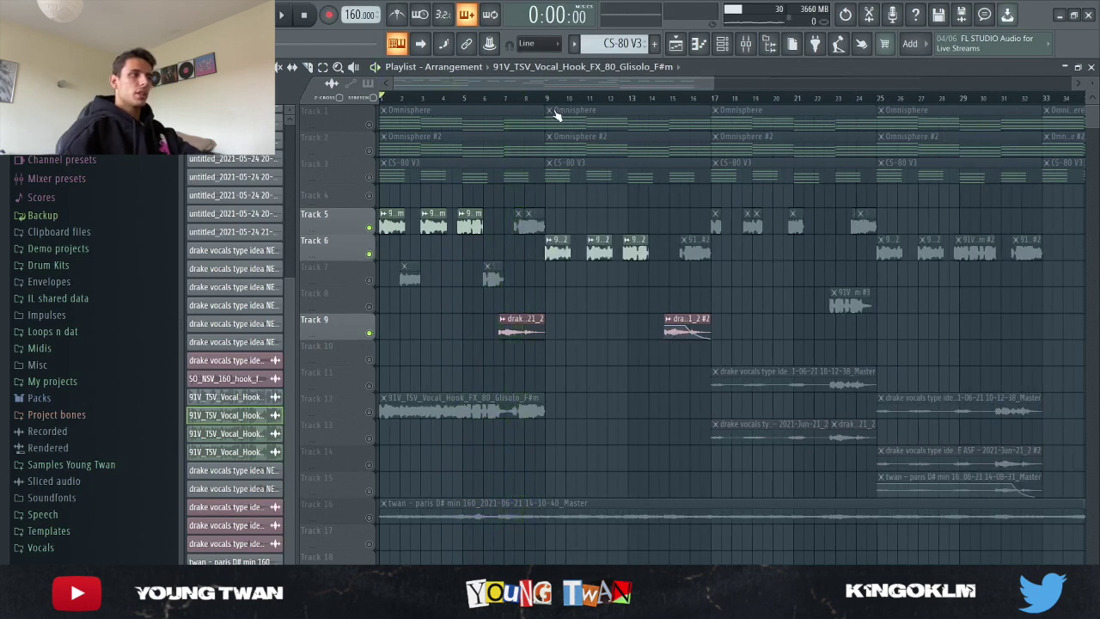
{"action": "left_click_drag", "start_coordinate": [387, 101], "coordinate": [870, 114]}
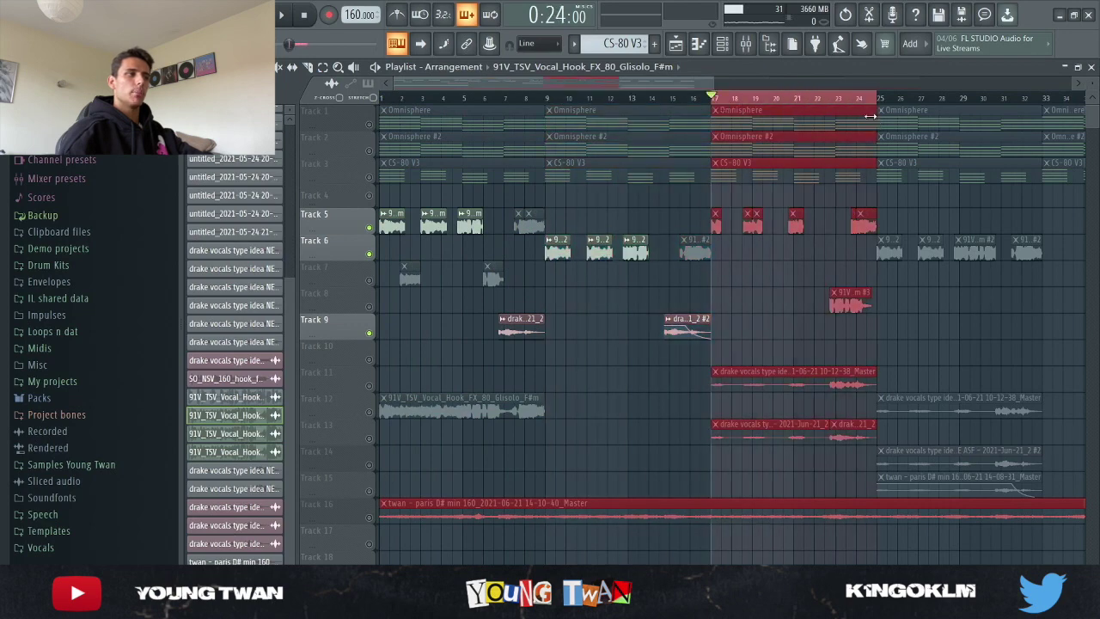
{"action": "left_click", "coordinate": [717, 100]}
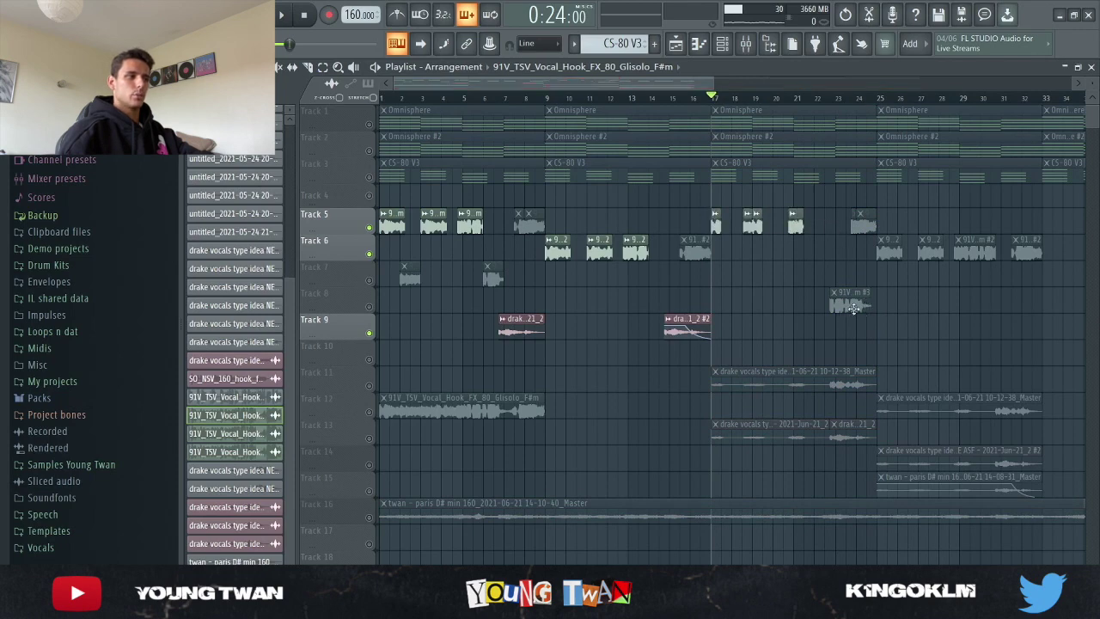
- Solo Track 13 and play its rendered vocal within bars 17 to 25
{"action": "scroll", "coordinate": [820, 455], "scroll_direction": "up", "scroll_amount": 4}
{"action": "key", "text": "space"}
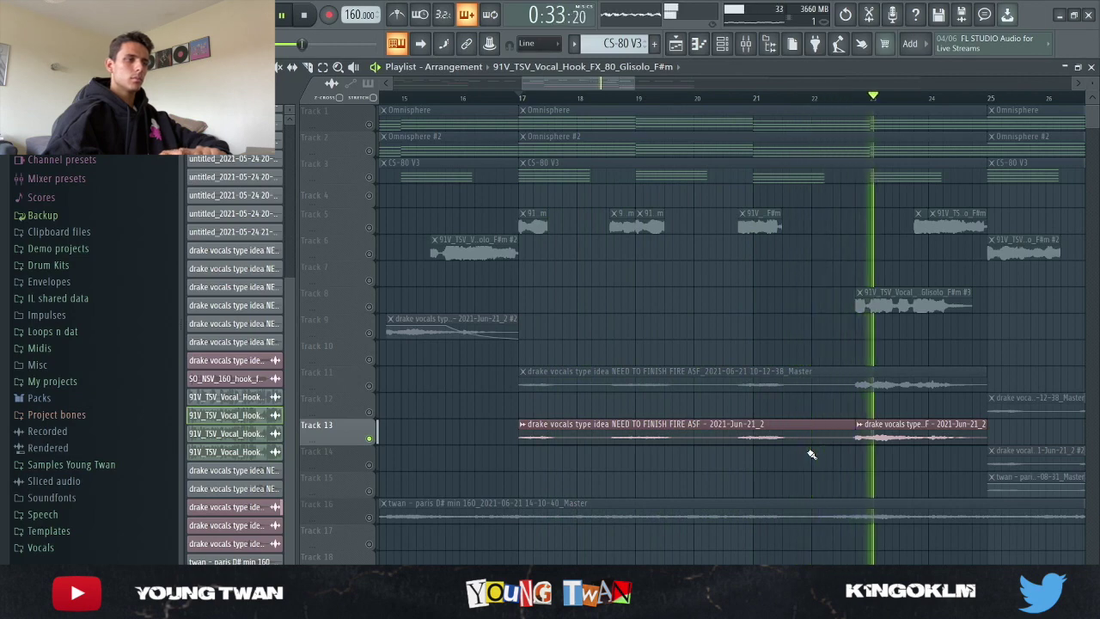
{"action": "key", "text": "space"}
- Mark out bars 25 to 33 of the arrangement, and solo Track 16 to play the full master render
{"action": "scroll", "coordinate": [649, 340], "scroll_direction": "down", "scroll_amount": 5}
{"action": "left_click_drag", "start_coordinate": [541, 99], "coordinate": [701, 103]}
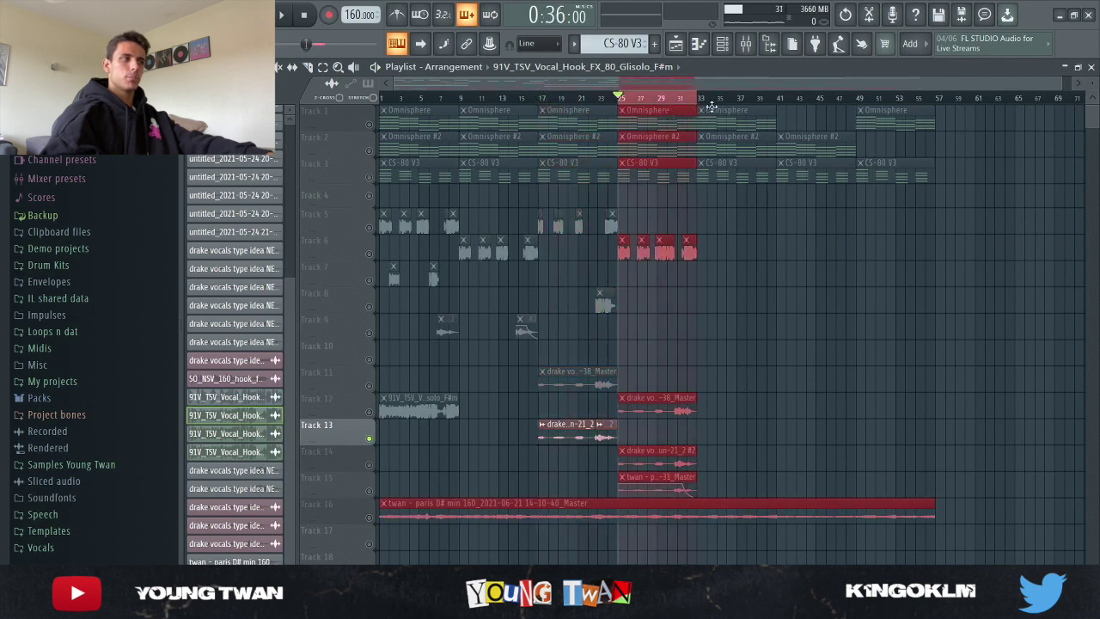
{"action": "double_click", "coordinate": [703, 104]}
{"action": "left_click", "coordinate": [381, 519]}
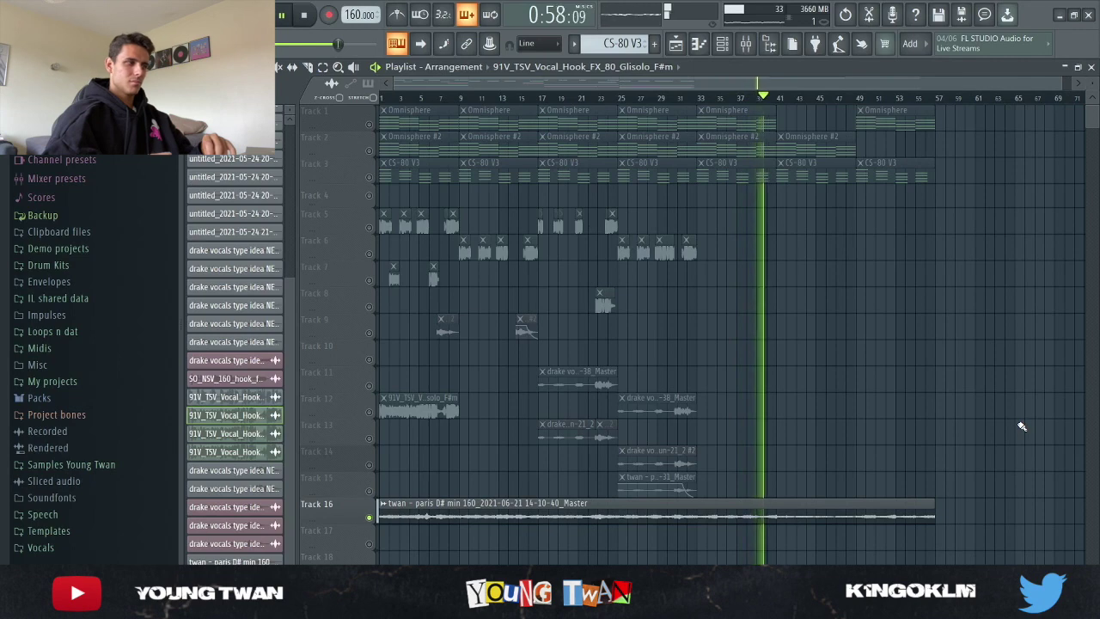
{"action": "key", "text": "space"}
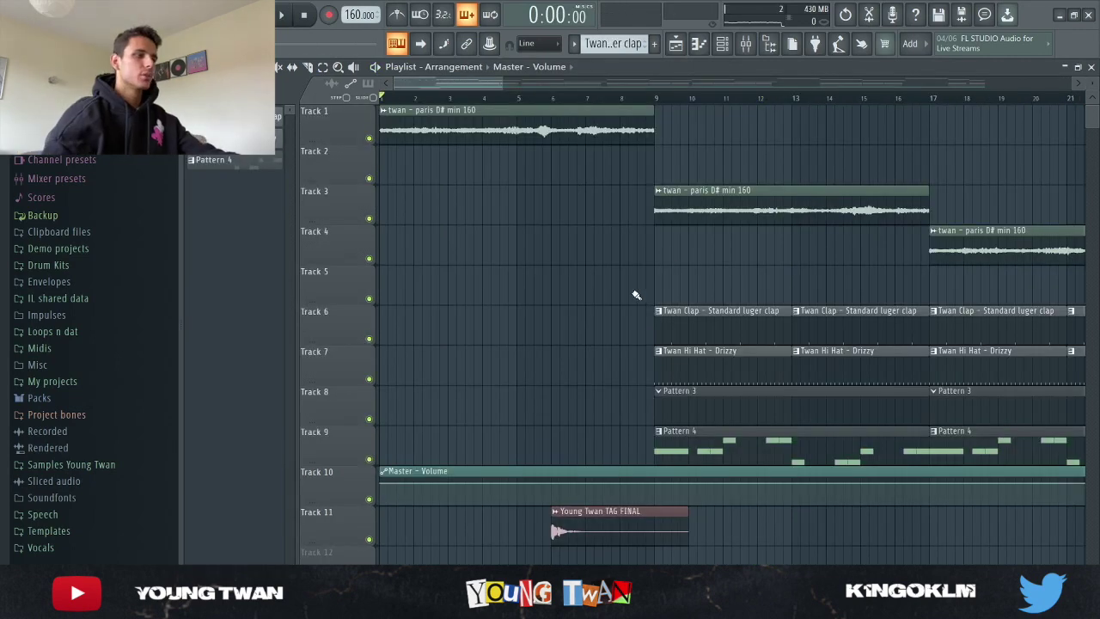
- View the arrangement of the beat built on the twan - paris D# min 160 sample
{"action": "scroll", "coordinate": [623, 296], "scroll_direction": "down", "scroll_amount": 4}
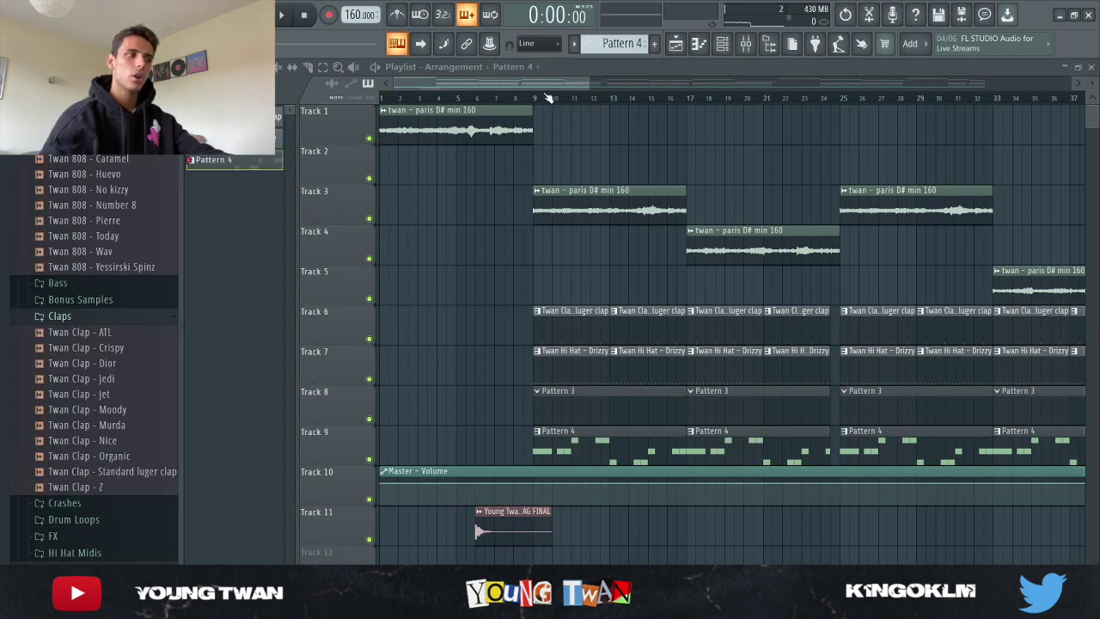
- Bring up the channel rack for Pattern 4 and inspect the sampler settings of the Twan 808 - Pierre channel
{"action": "left_click", "coordinate": [726, 45]}
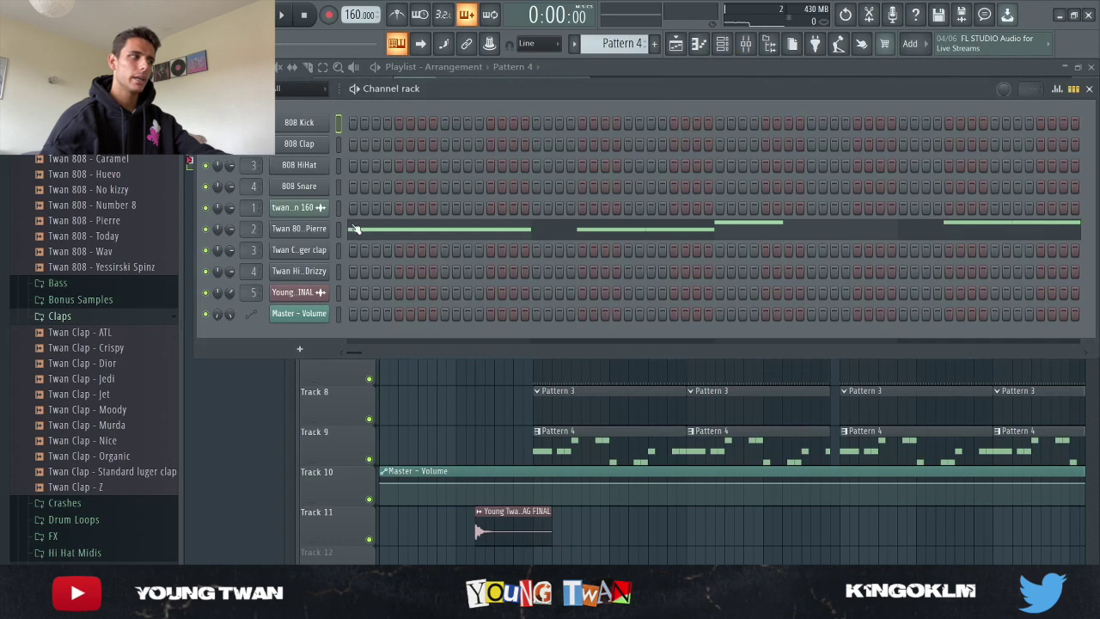
{"action": "left_click", "coordinate": [307, 229]}
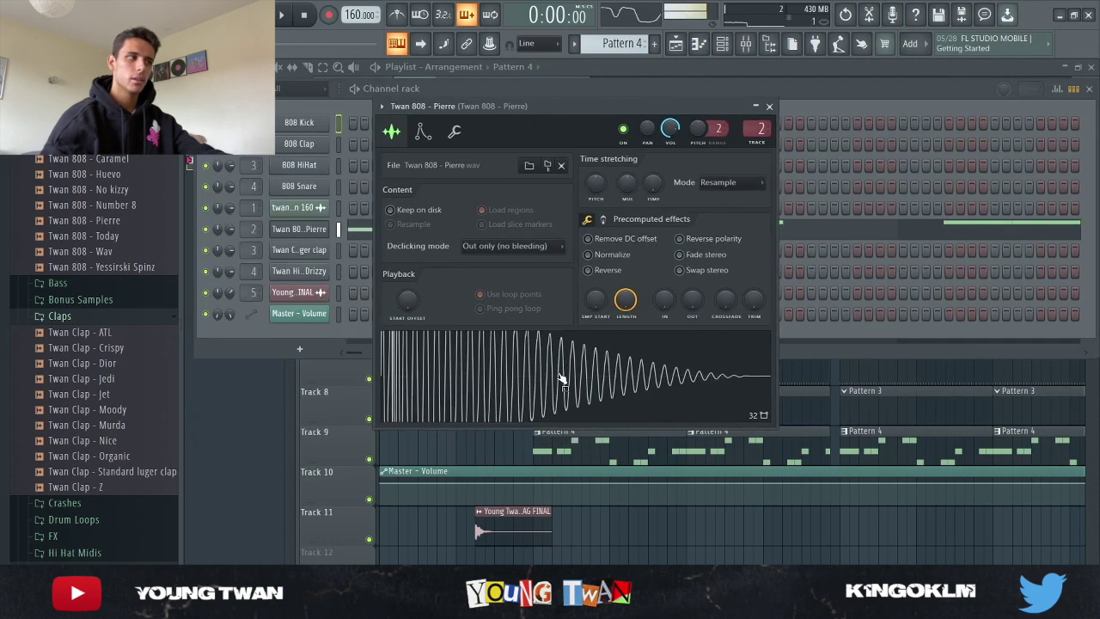
{"action": "left_click", "coordinate": [308, 229]}
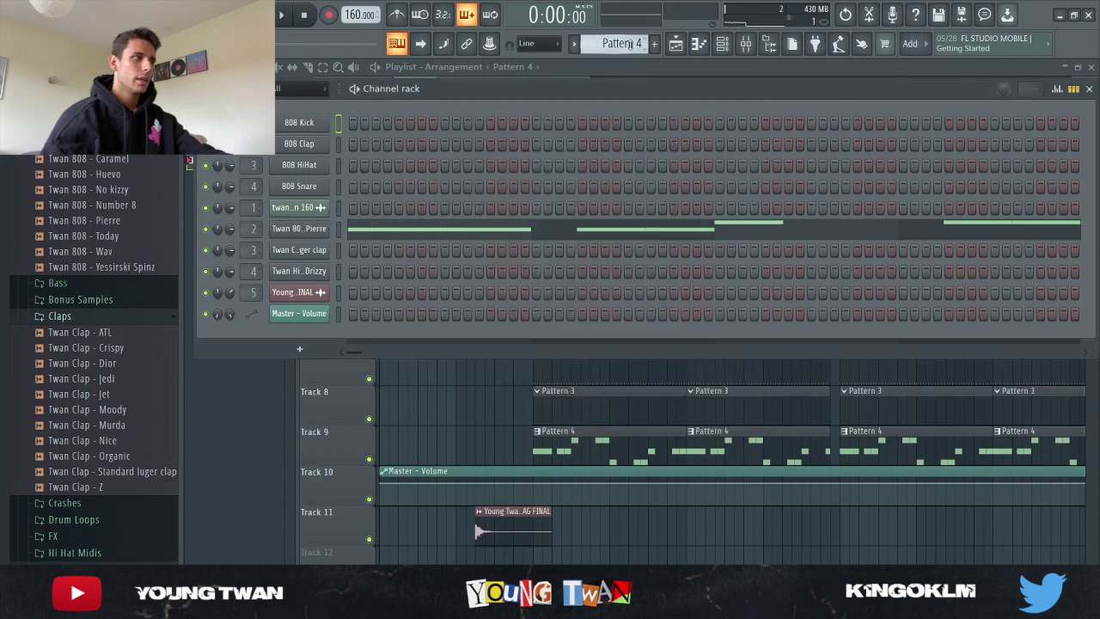
- Switch to Pattern 5 and inspect the samplers of the Twan Clap - Standard luger clap and Twan Hi Hat - Drizzy channels
{"action": "scroll", "coordinate": [629, 45], "scroll_direction": "down", "scroll_amount": 1}
{"action": "left_click", "coordinate": [293, 250]}
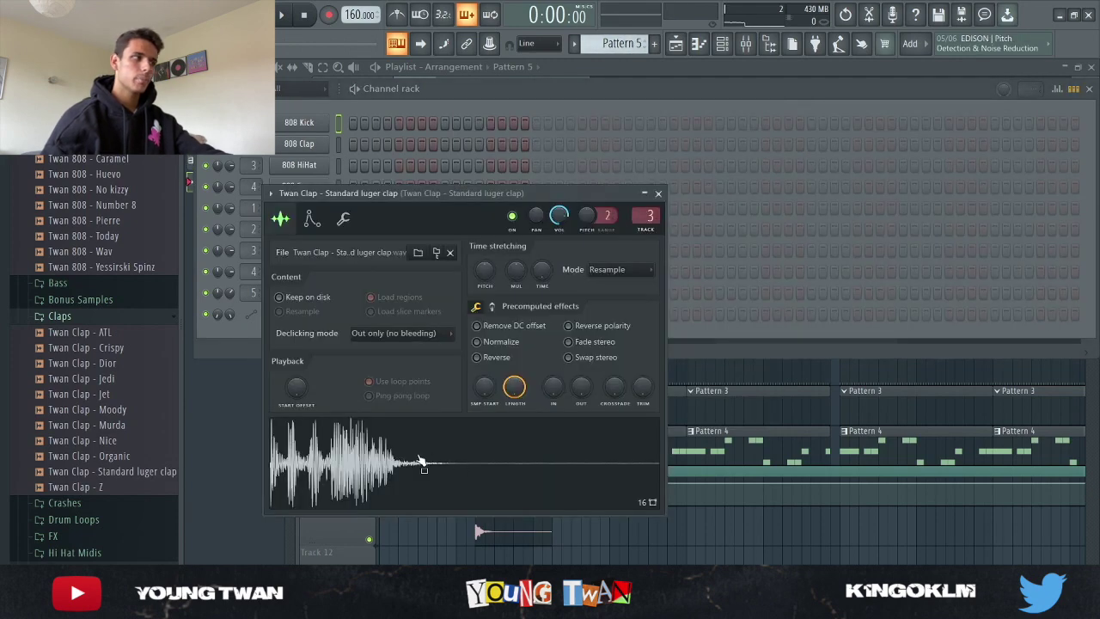
{"action": "left_click_drag", "start_coordinate": [523, 198], "coordinate": [682, 178]}
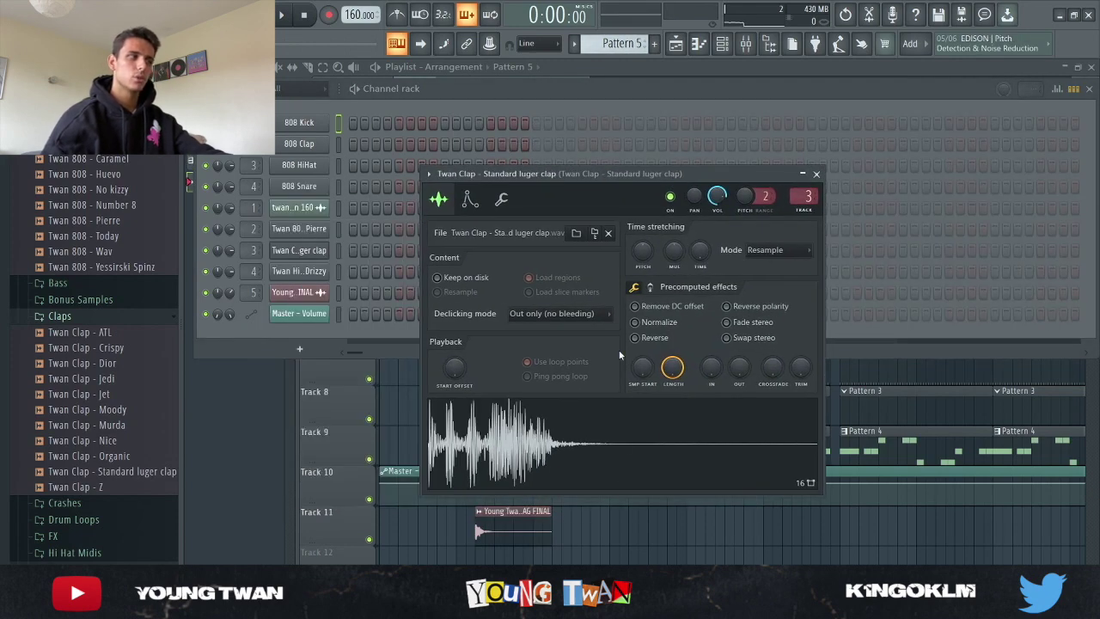
{"action": "left_click", "coordinate": [314, 271]}
{"action": "left_click_drag", "start_coordinate": [455, 245], "coordinate": [566, 190]}
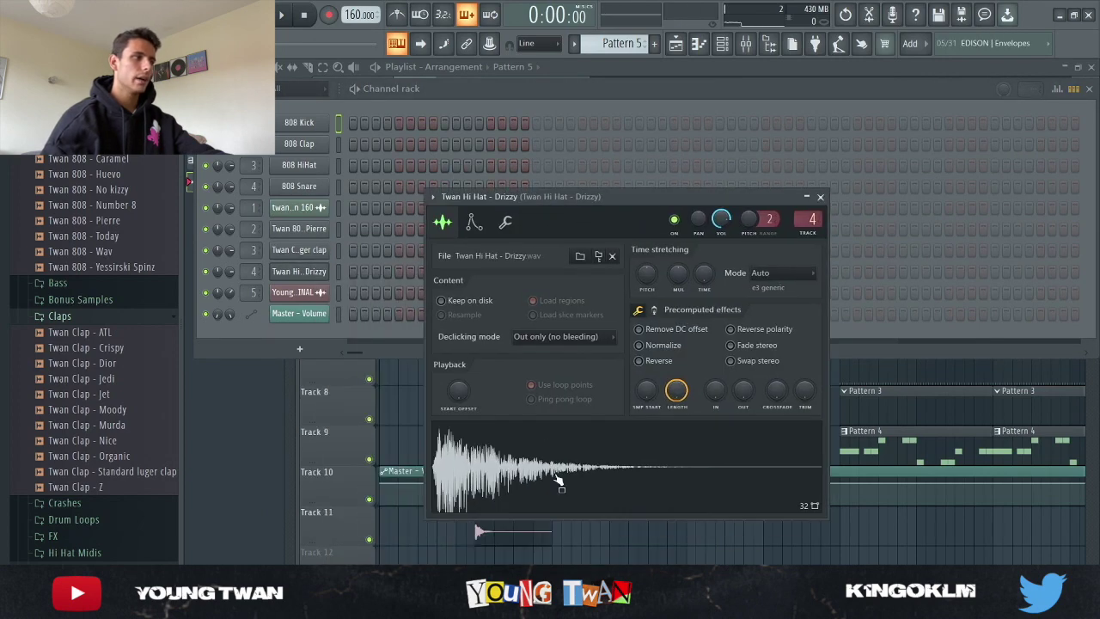